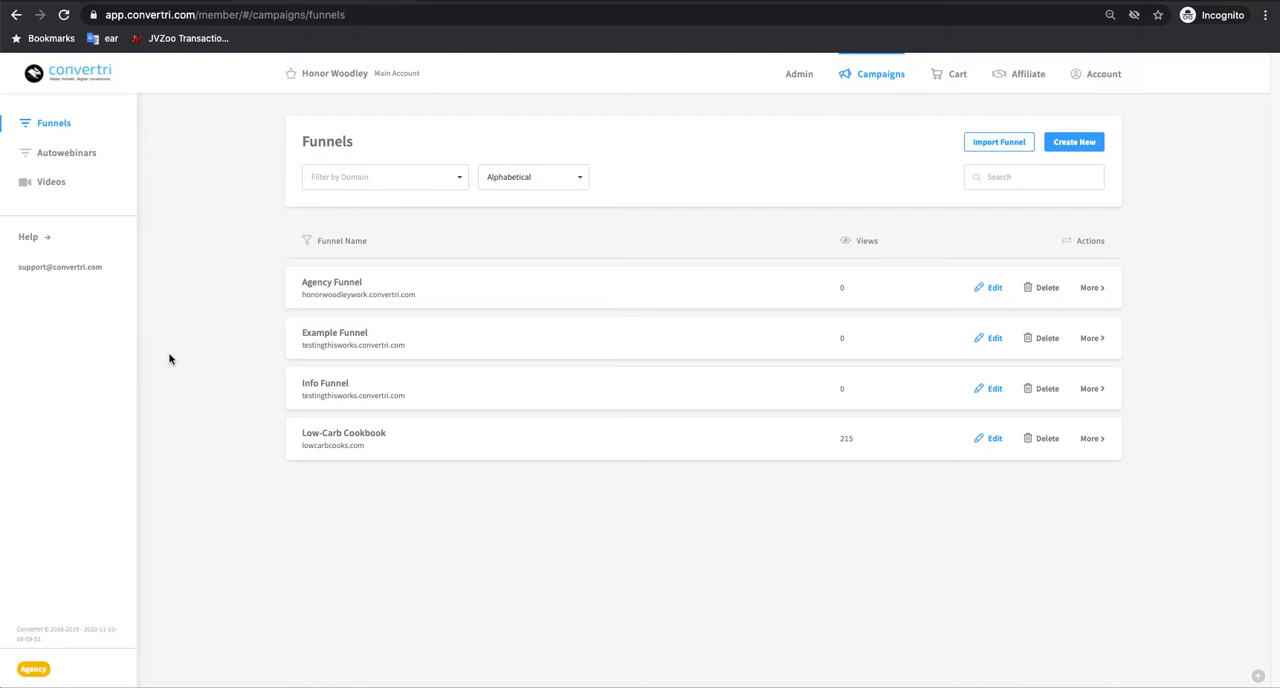
Step: Open the Sendlane autoresponder setup from the account's integrations
click(1104, 73)
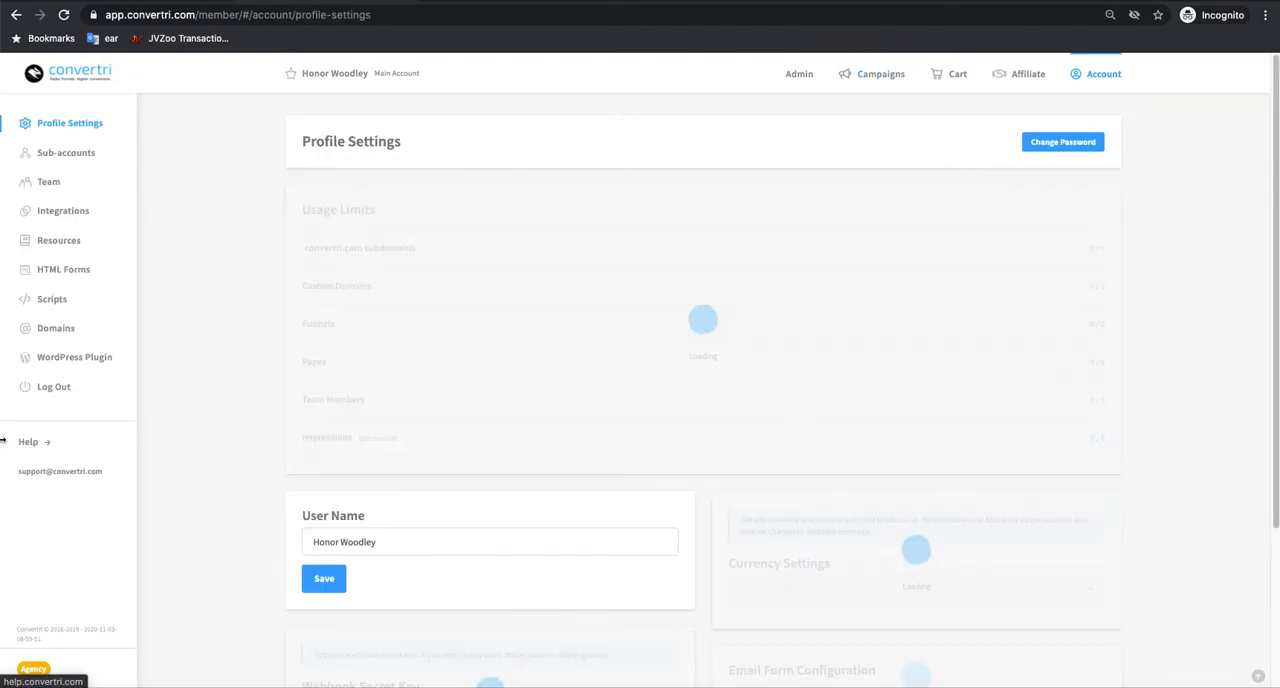
click(72, 217)
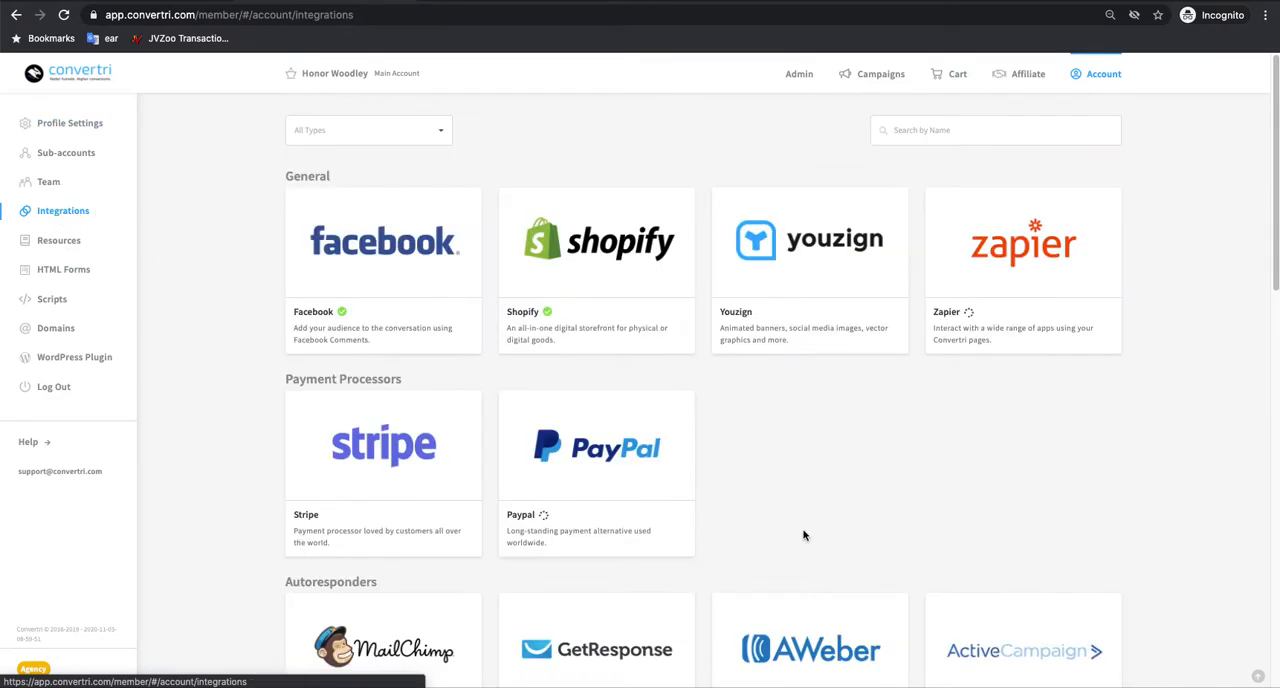
scroll(795, 505, down, 1)
scroll(792, 502, down, 3)
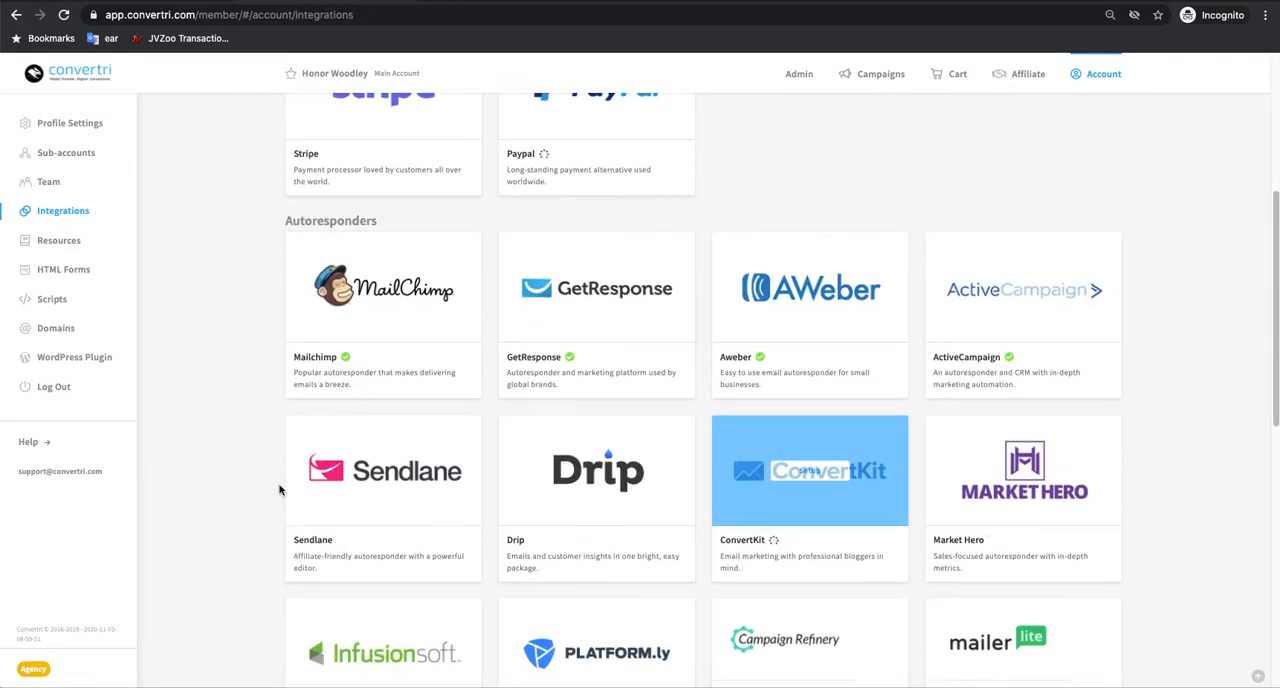
mouse_move(431, 477)
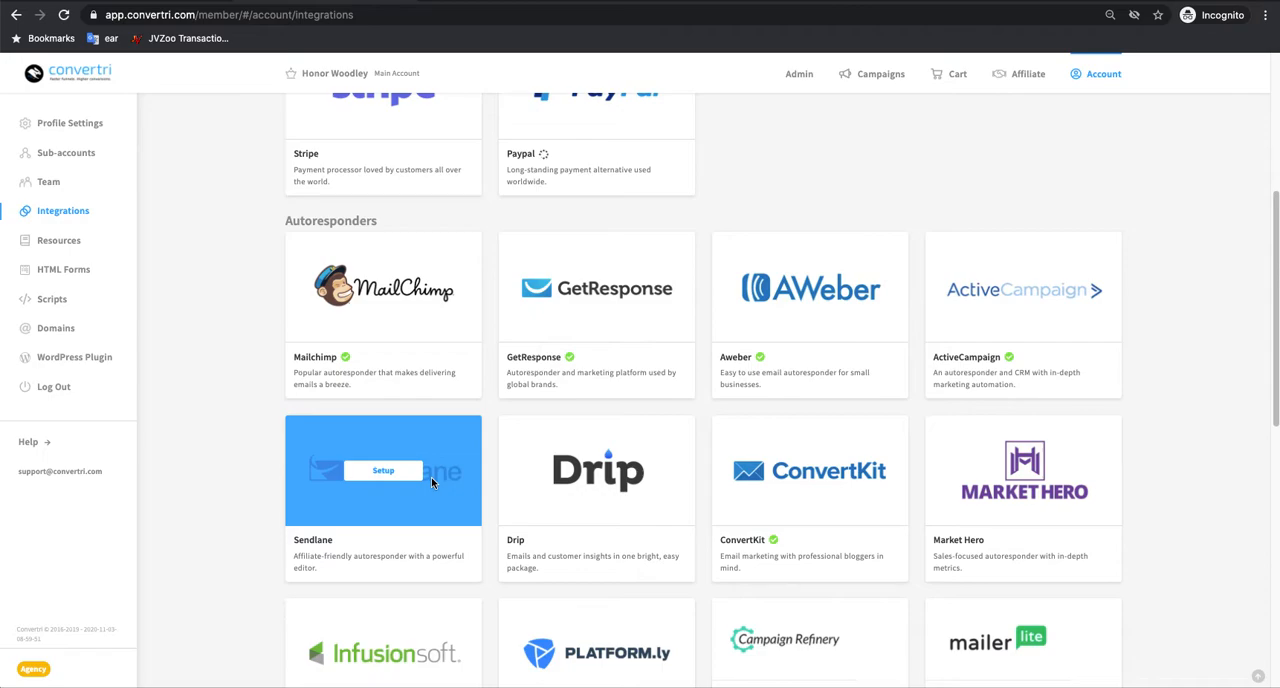
click(389, 471)
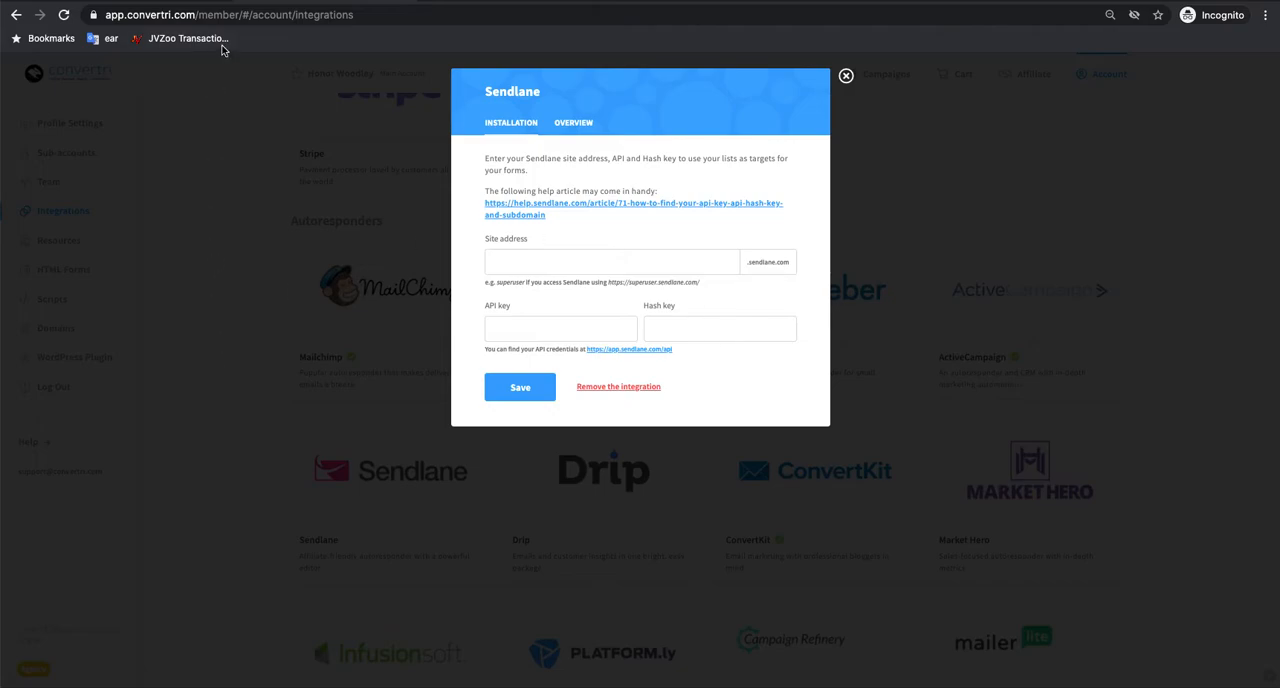
Step: Switch to Sendlane, copy the API key from the account's API page and paste it into Convertri's API key field
click(560, 1)
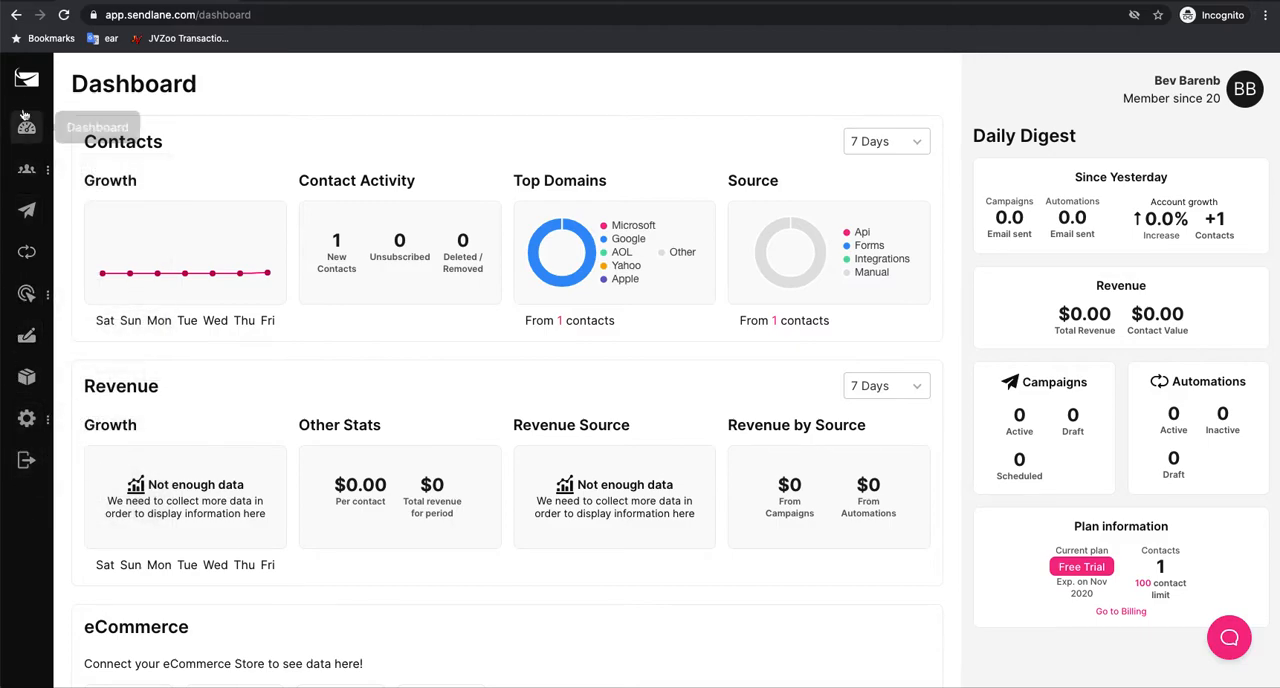
mouse_move(30, 418)
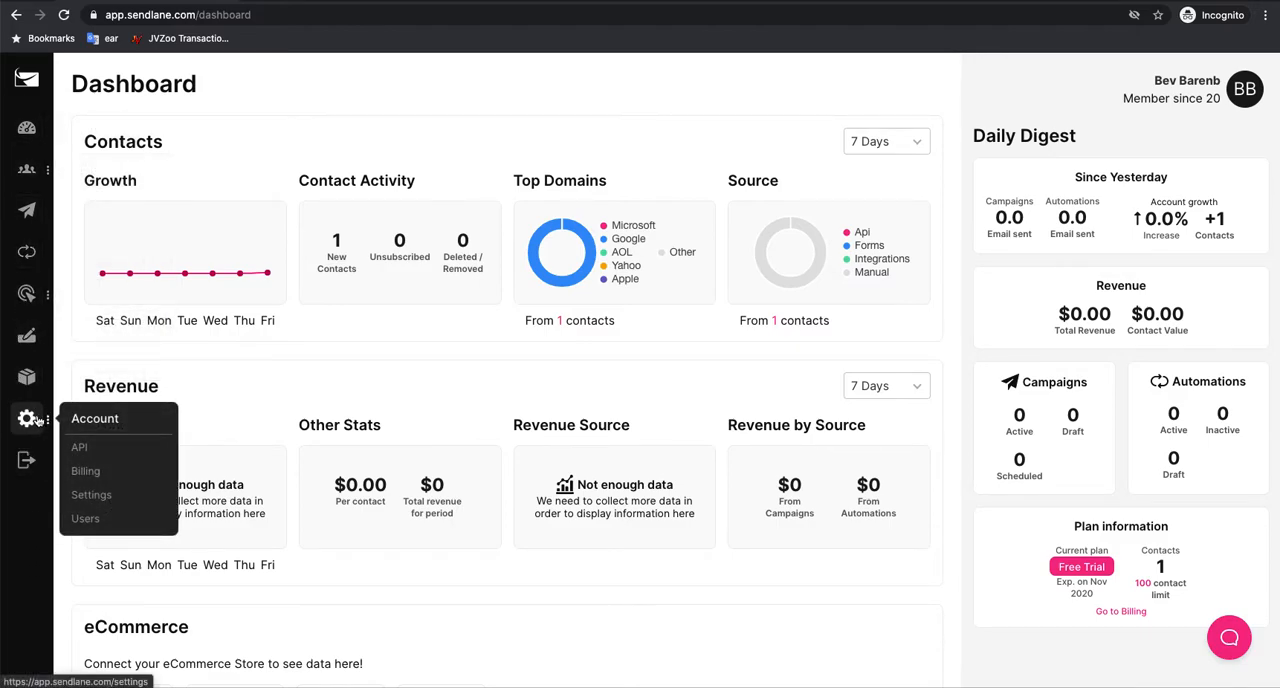
click(86, 448)
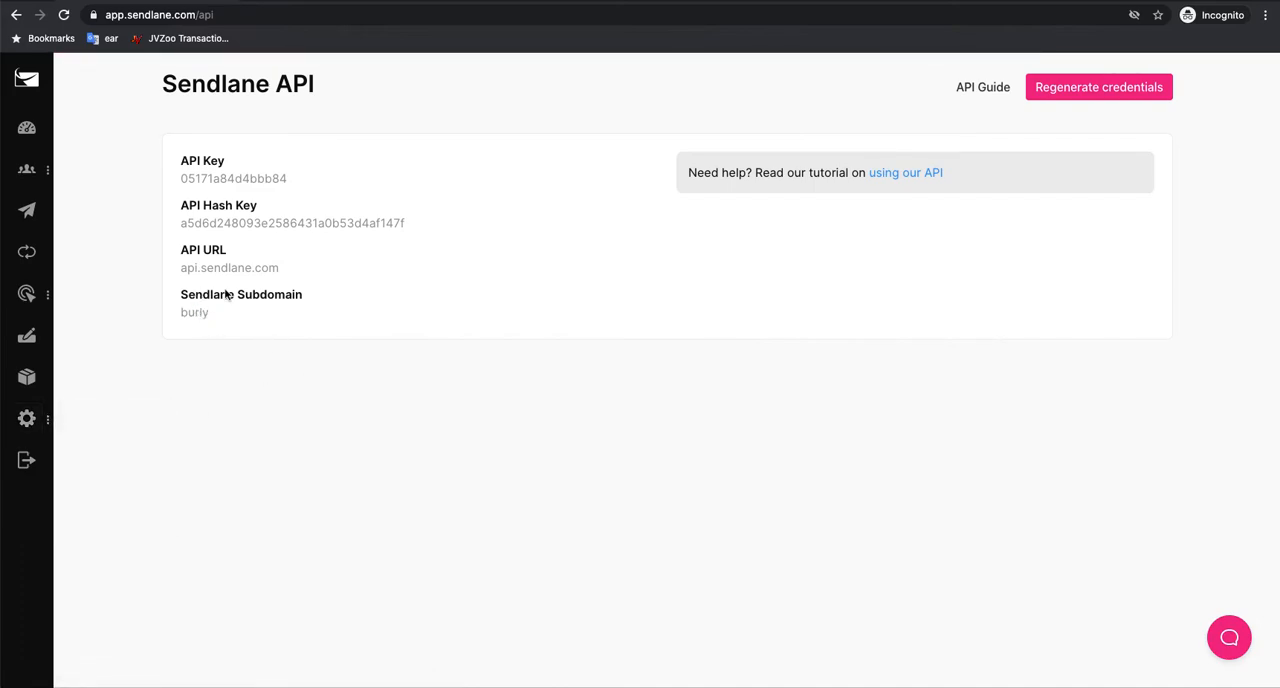
click(270, 182)
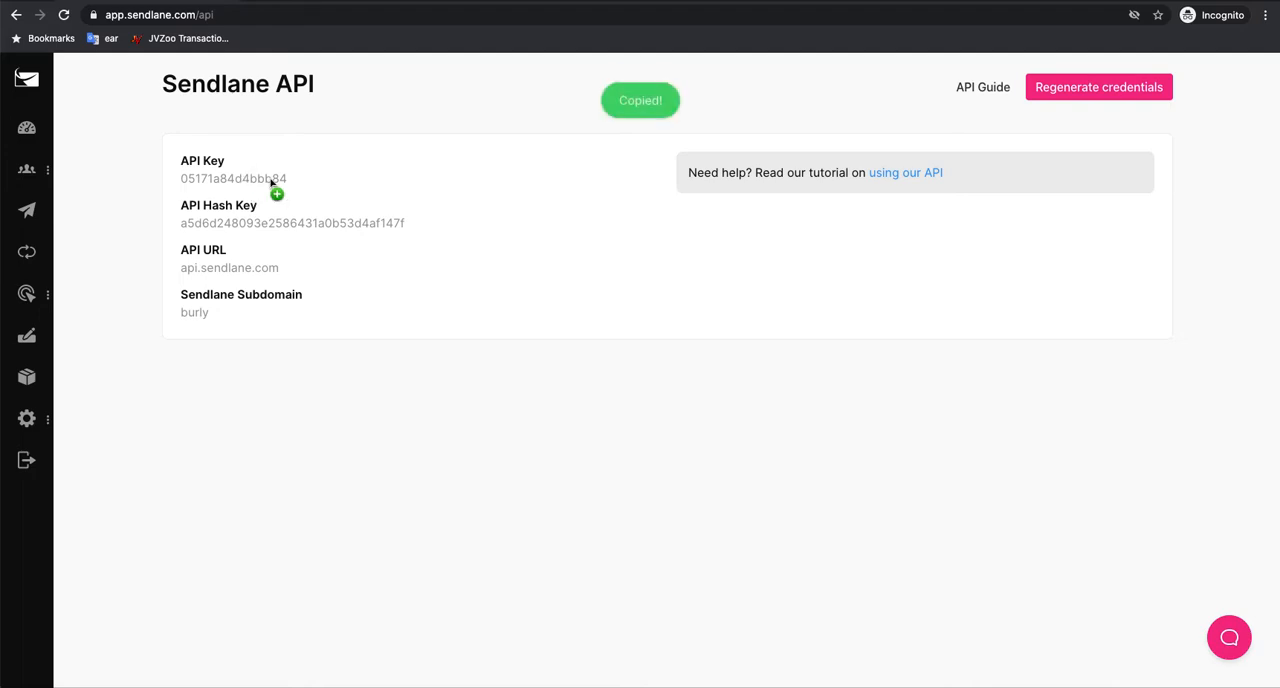
click(385, 2)
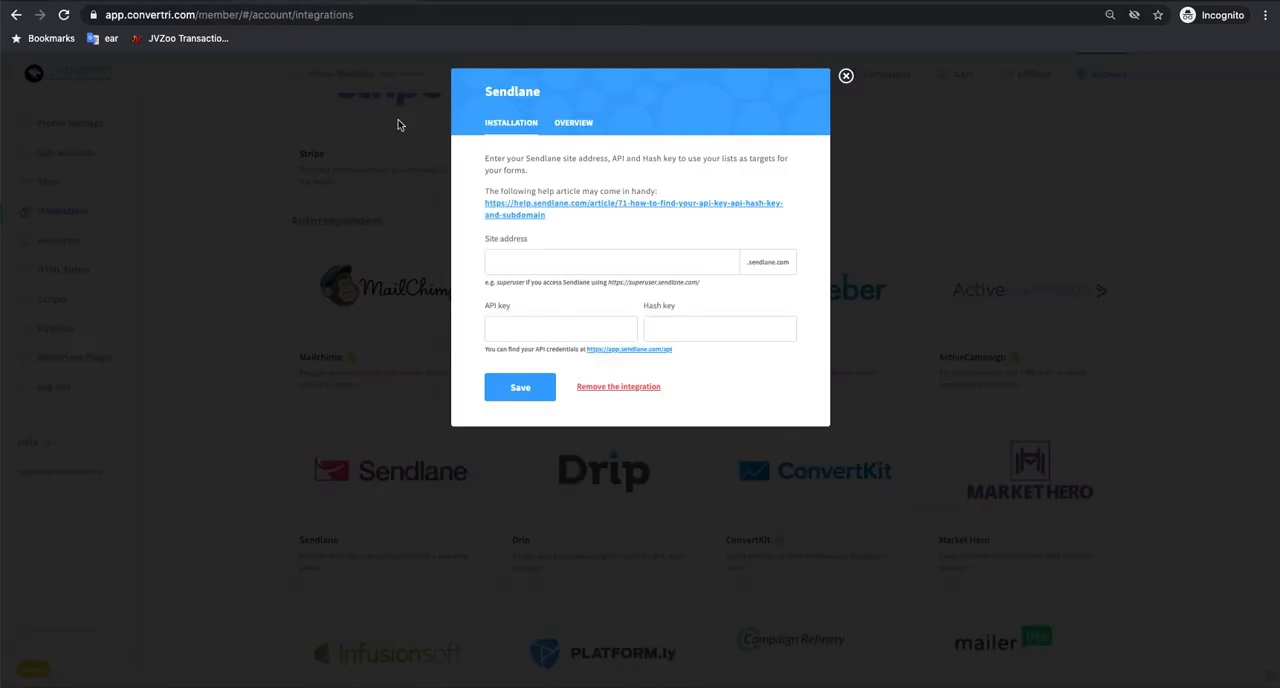
right_click(560, 331)
click(606, 427)
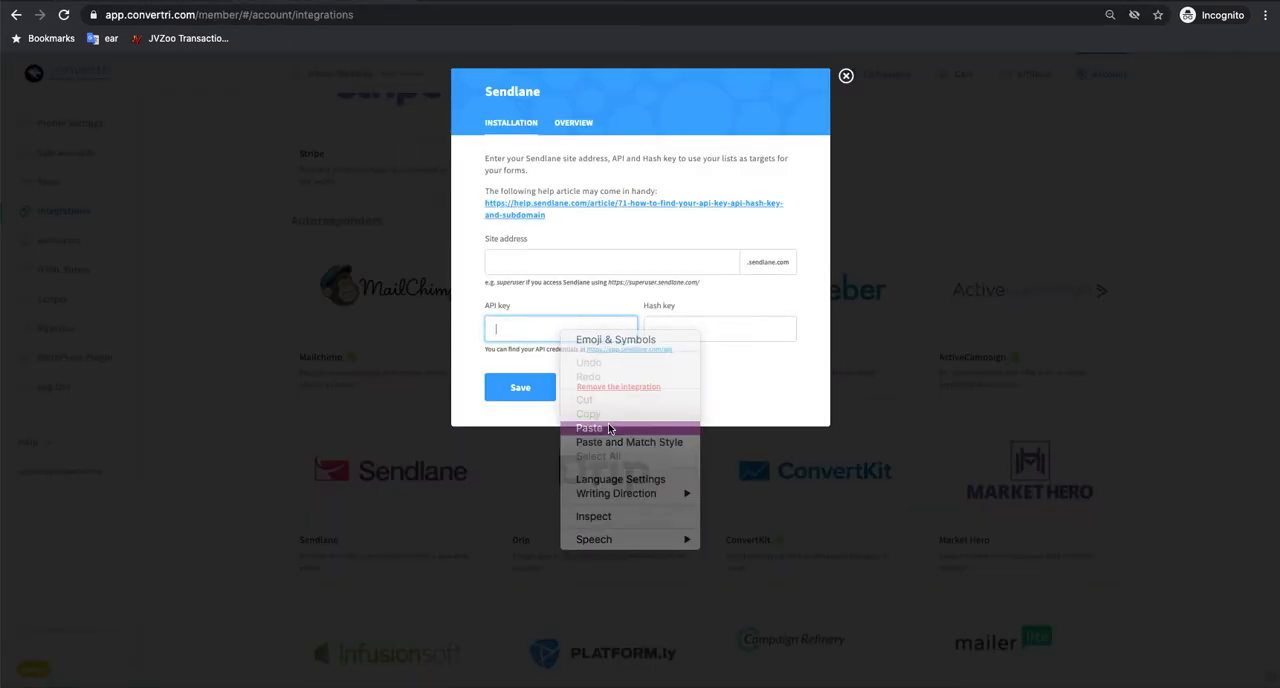
Step: Copy the API hash key from Sendlane and paste it into the Hash key field of Convertri's Sendlane integration
click(480, 2)
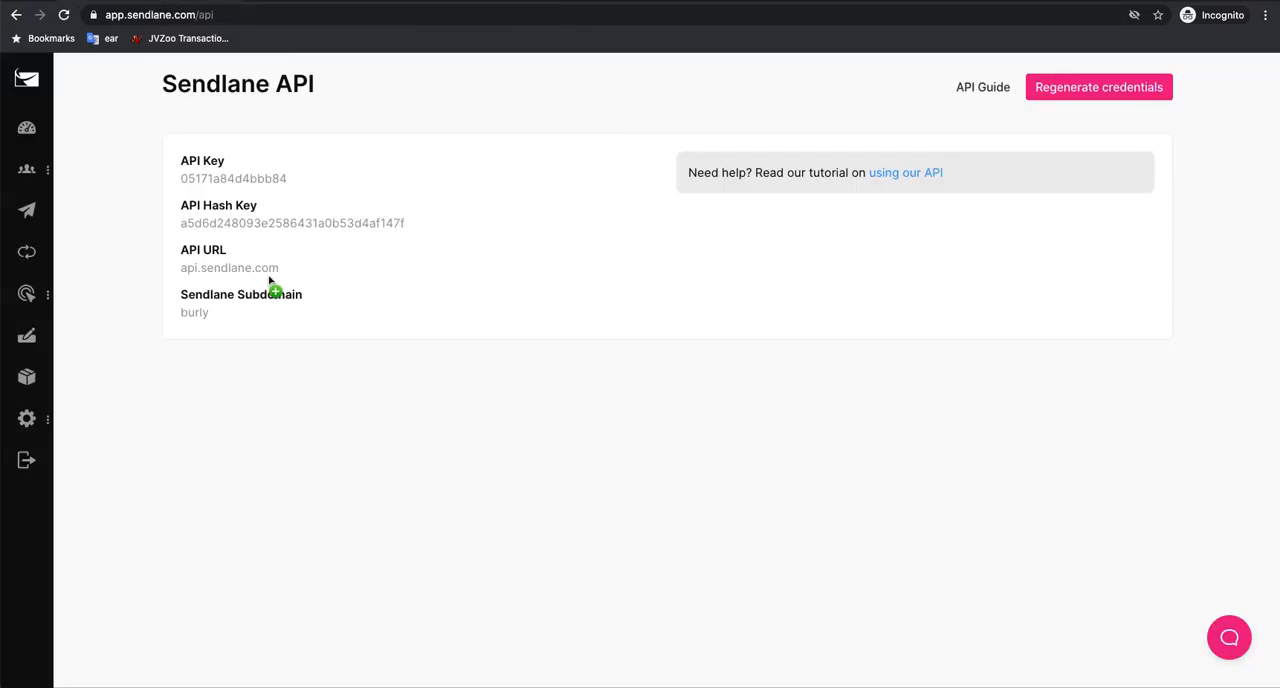
click(252, 224)
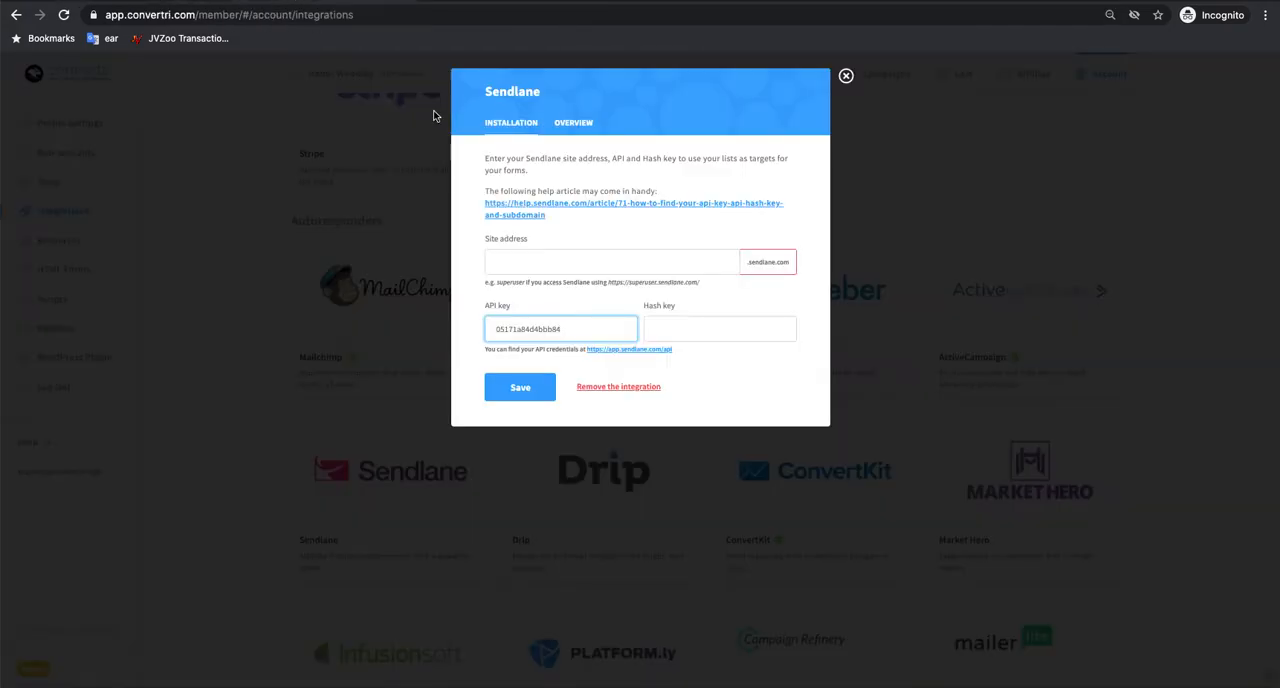
click(385, 2)
click(730, 331)
right_click(730, 333)
click(760, 429)
Step: Copy the Sendlane subdomain "burly" into the Site address field, save the Sendlane integration and close its setup
click(550, 264)
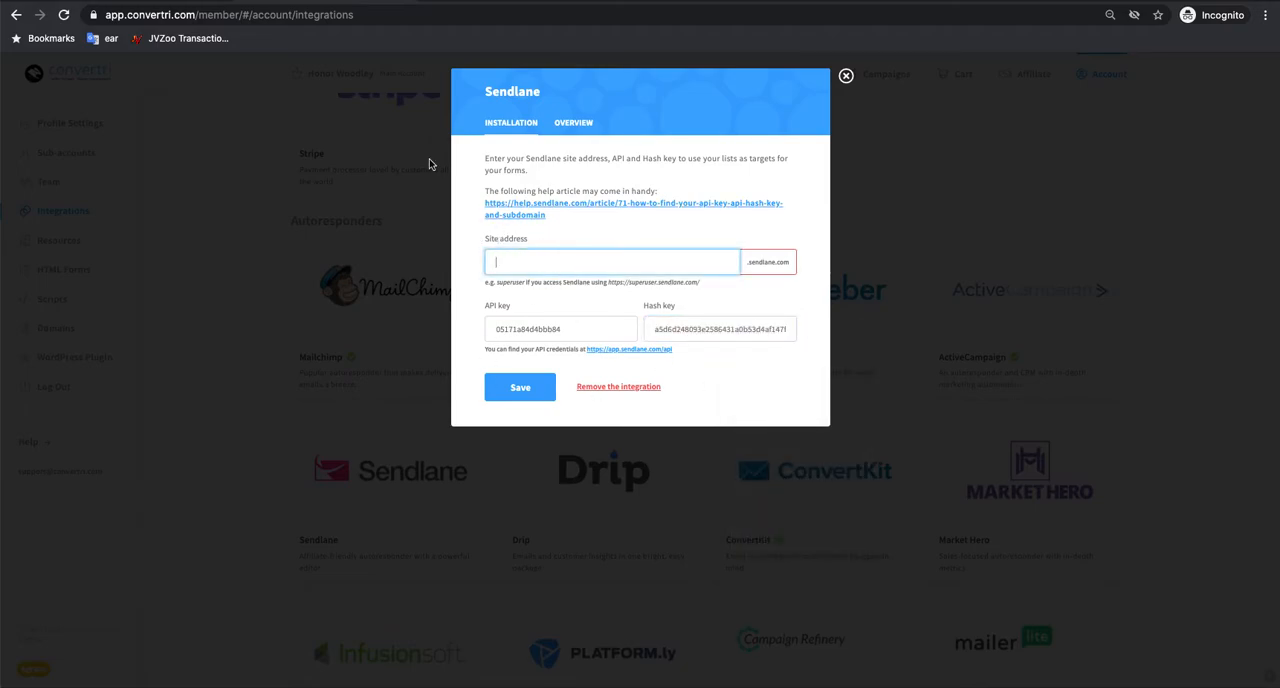
click(190, 4)
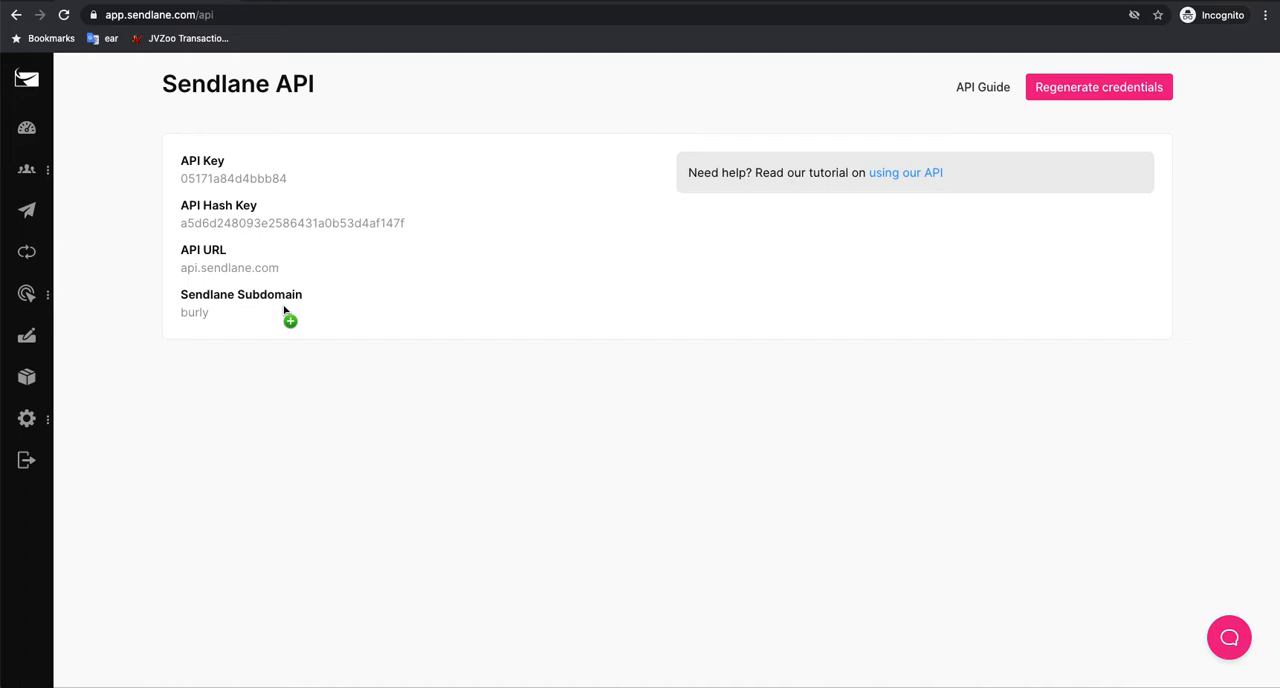
click(200, 314)
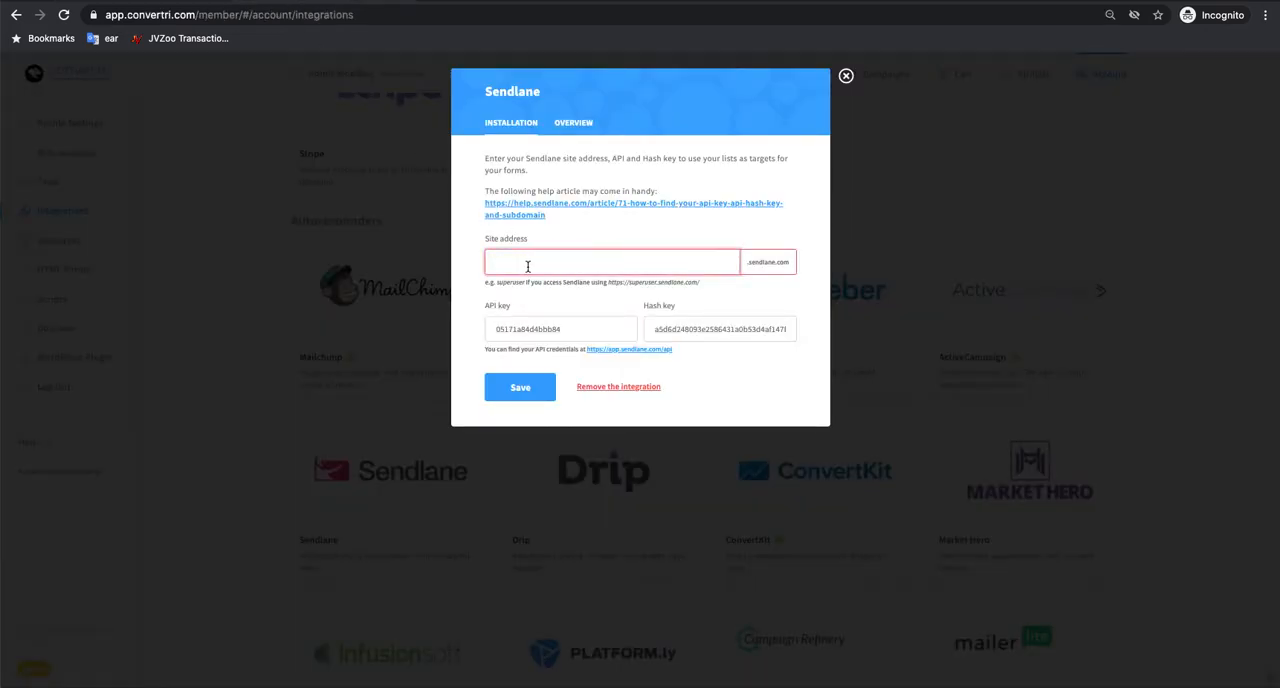
right_click(530, 263)
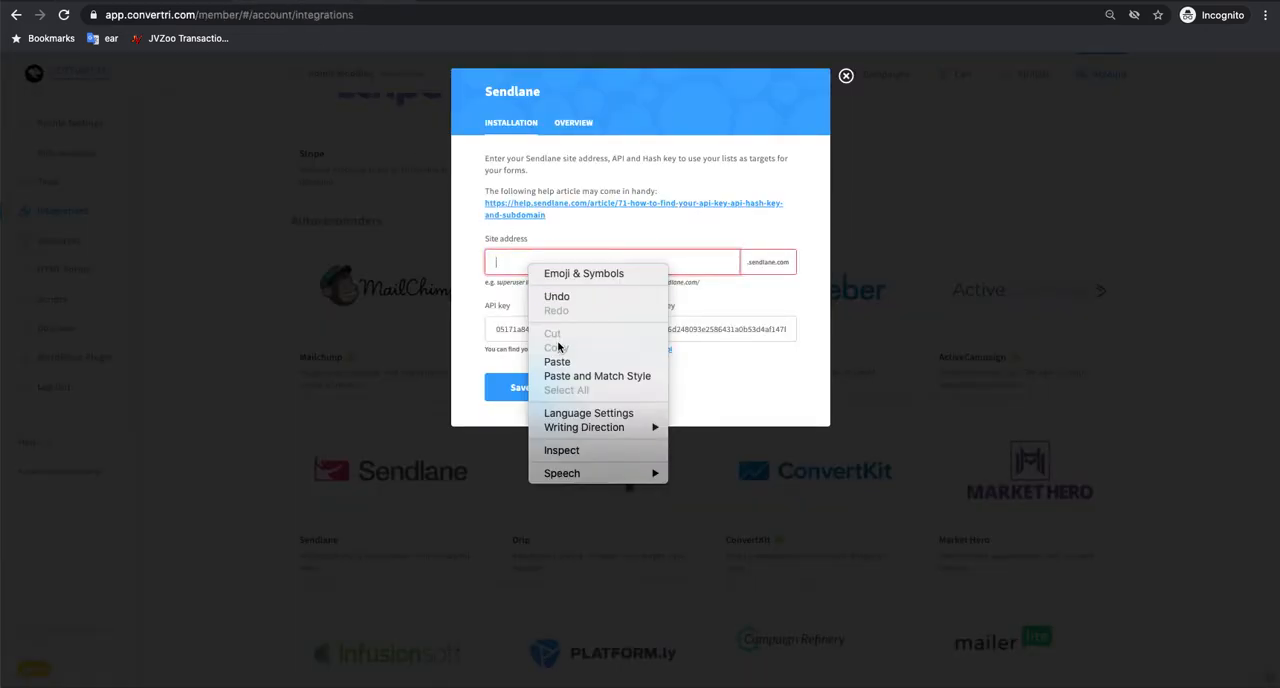
click(565, 365)
click(550, 386)
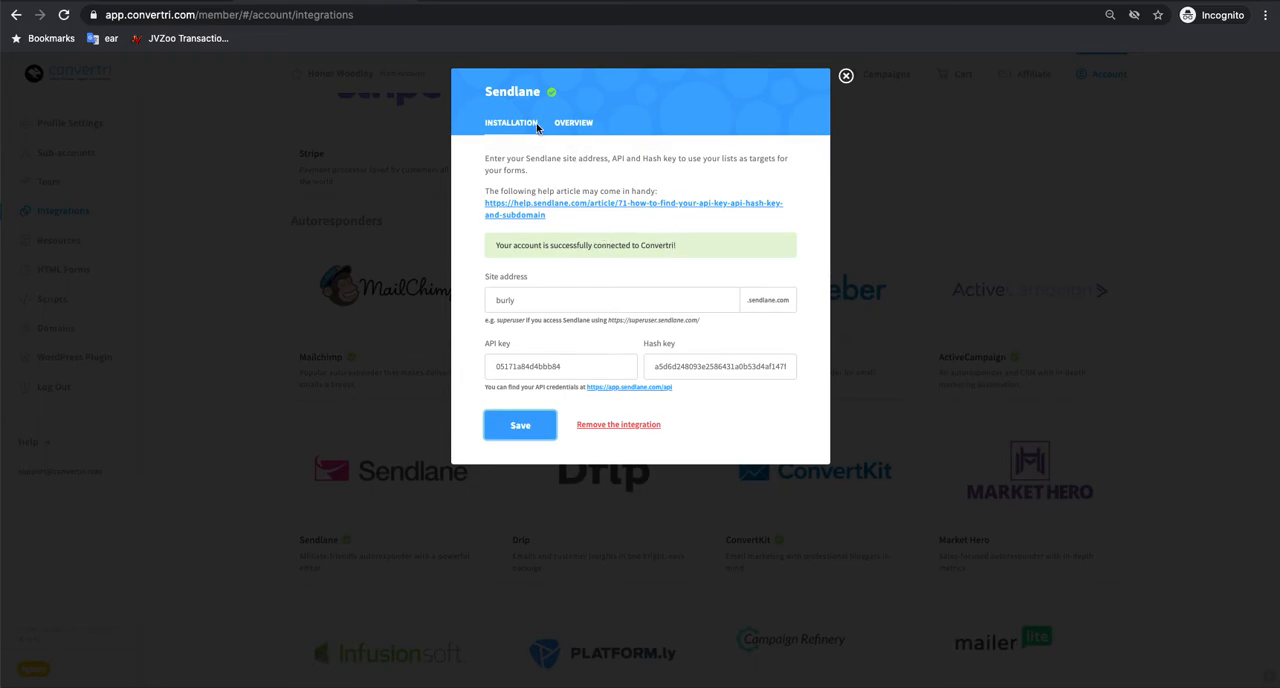
click(846, 76)
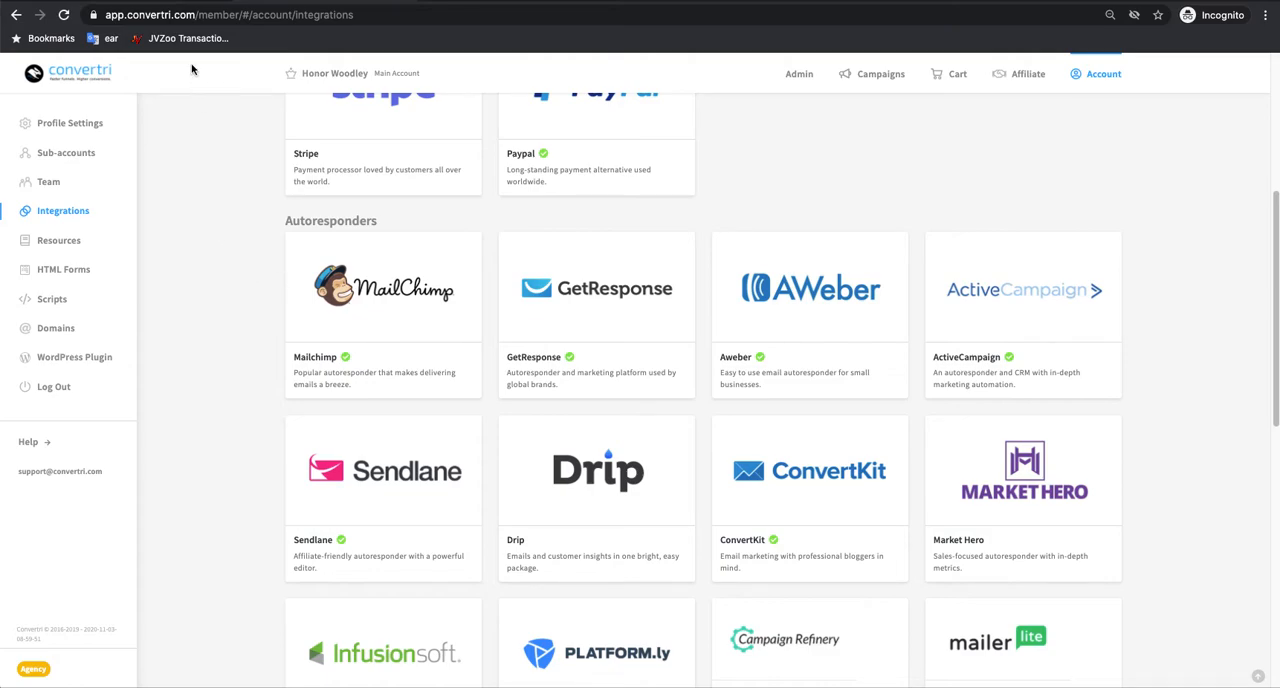
Step: Go back to Sendlane, view the audience lists and check the extra actions available for First List
click(224, 2)
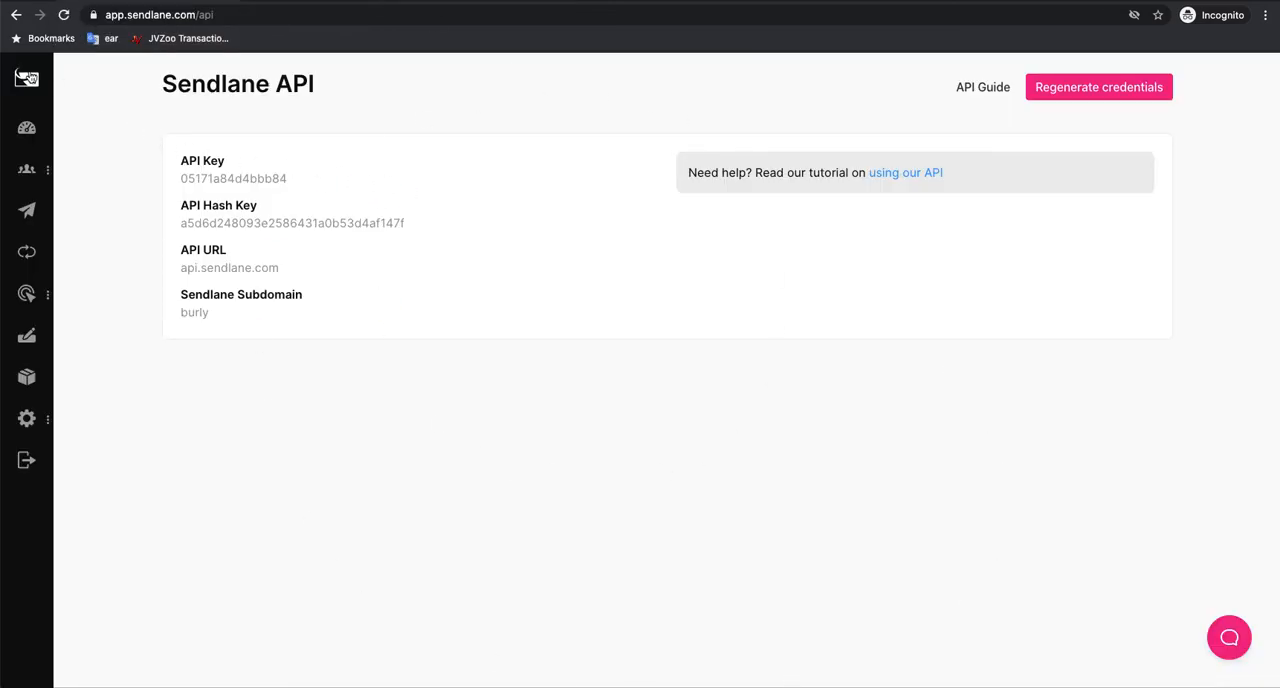
click(27, 81)
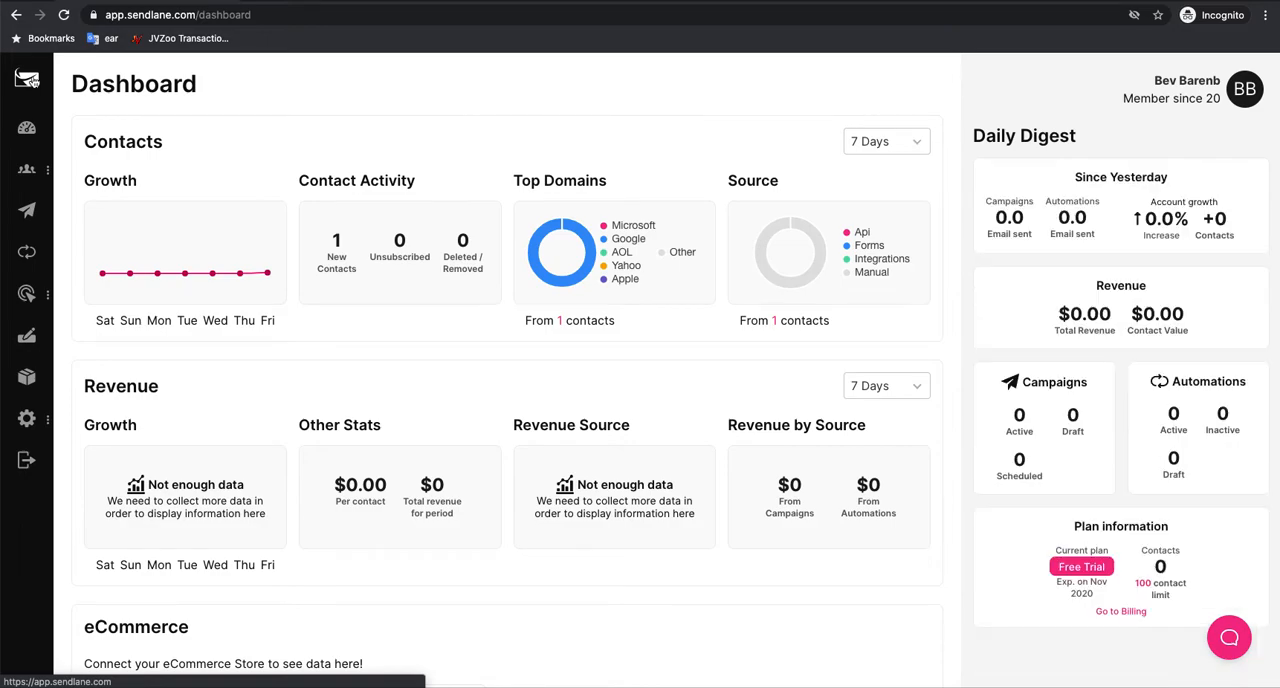
mouse_move(26, 170)
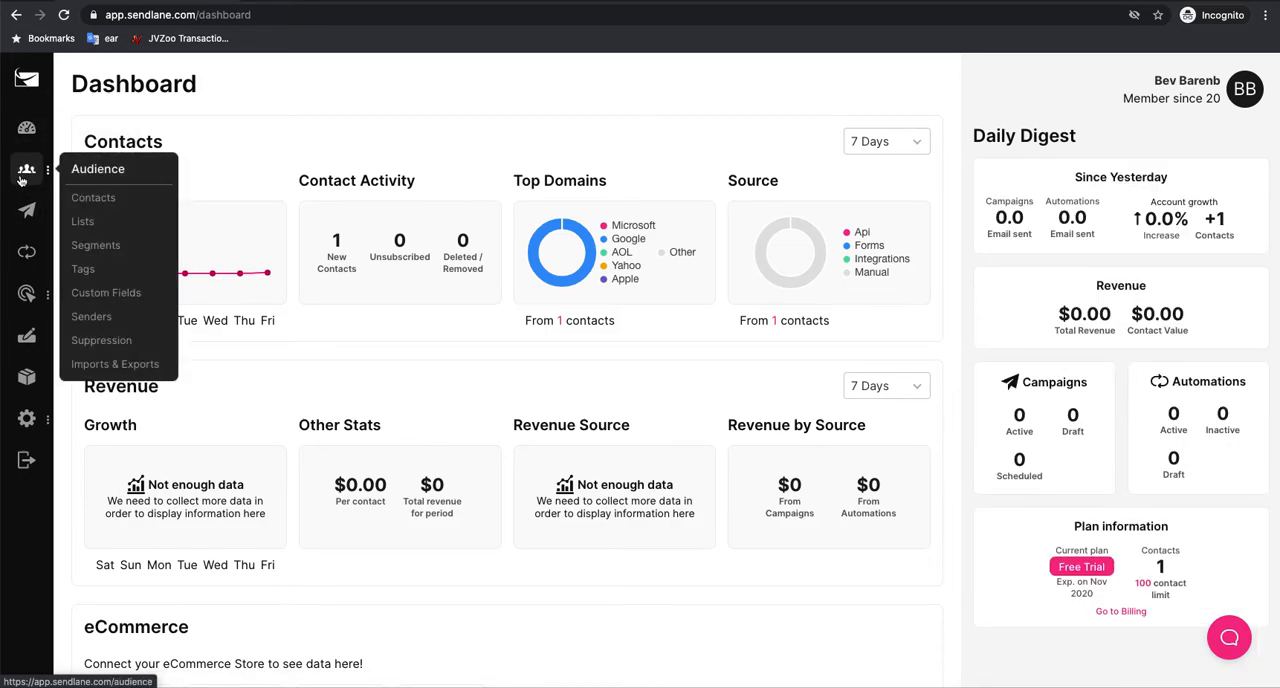
click(88, 221)
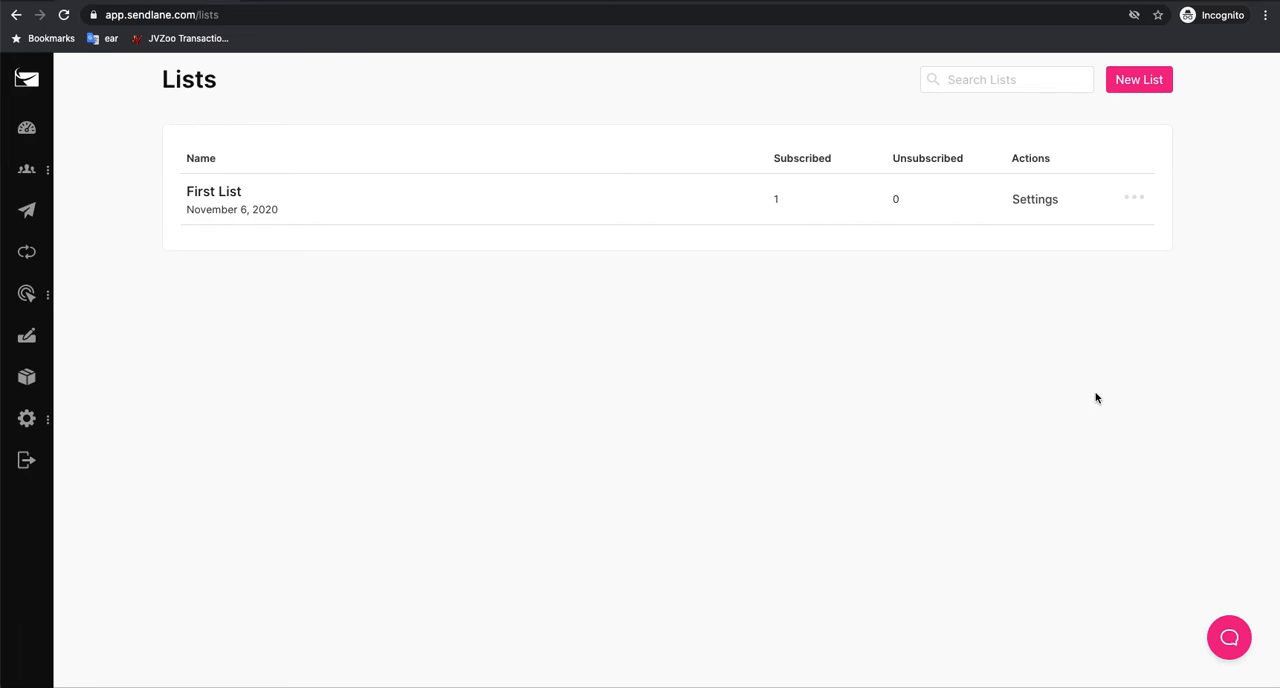
click(1143, 198)
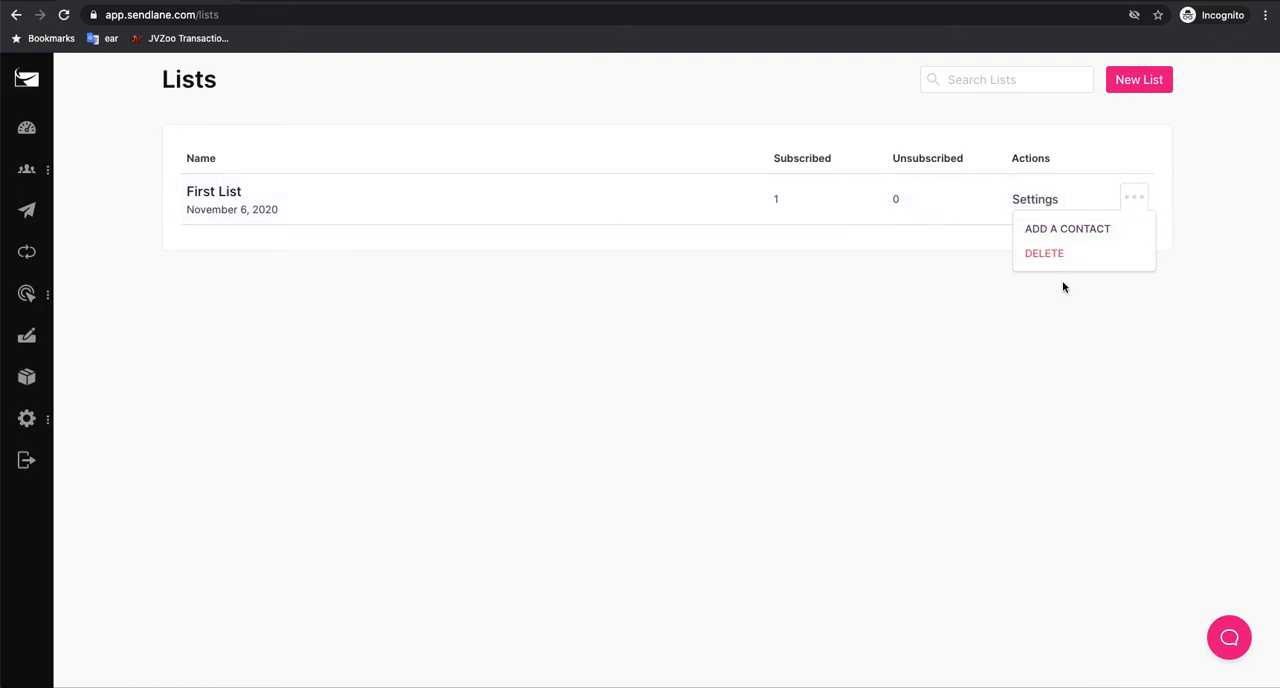
click(848, 278)
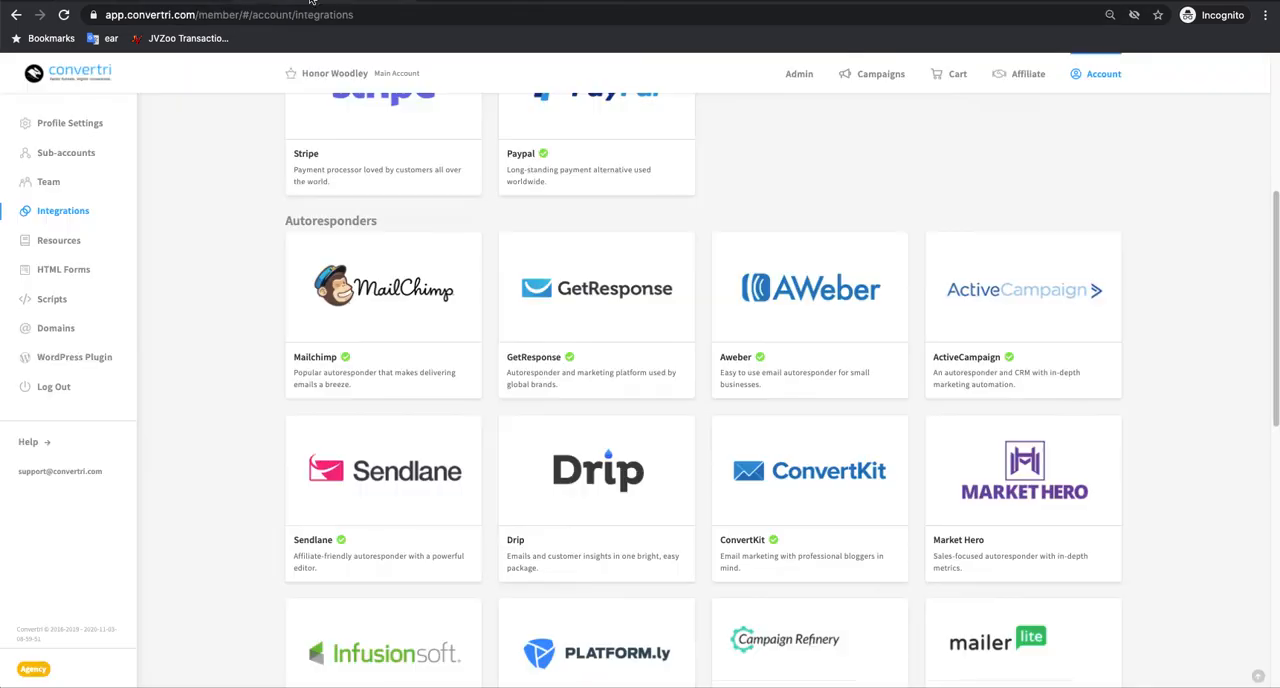
Step: In Convertri, open Example Funnel's Form Page for editing and inspect the Subscribe form's elements and the available form element types
click(870, 76)
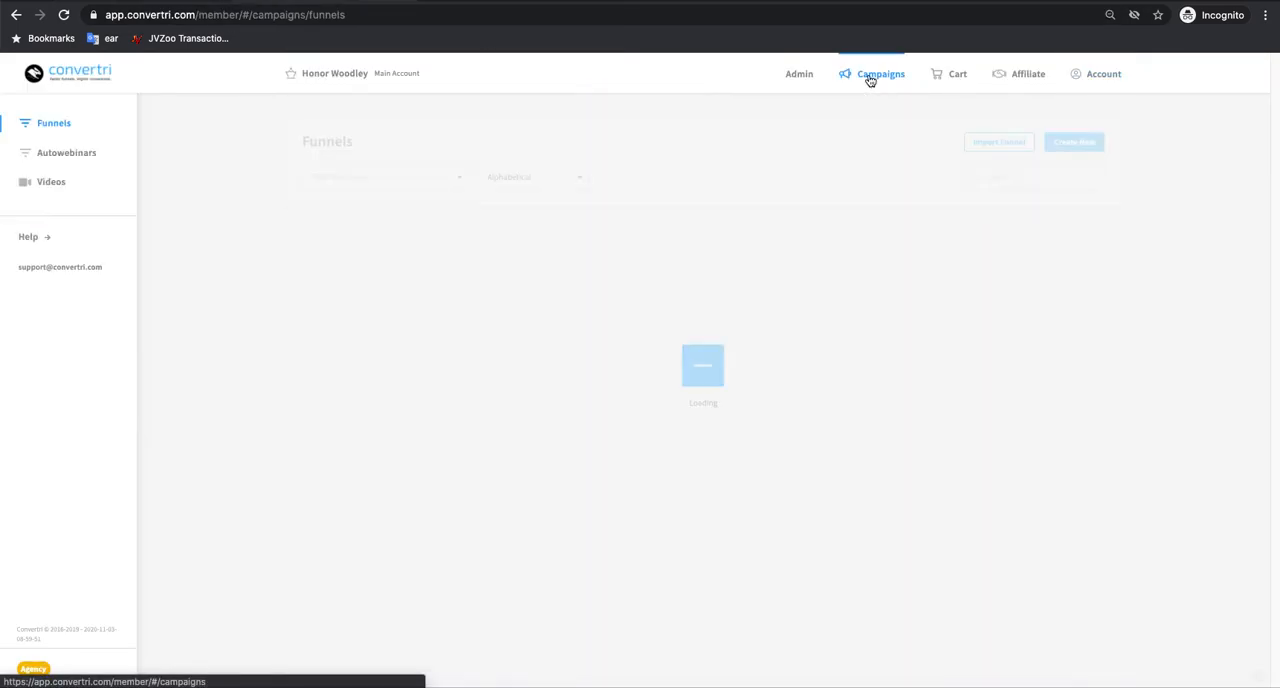
click(372, 344)
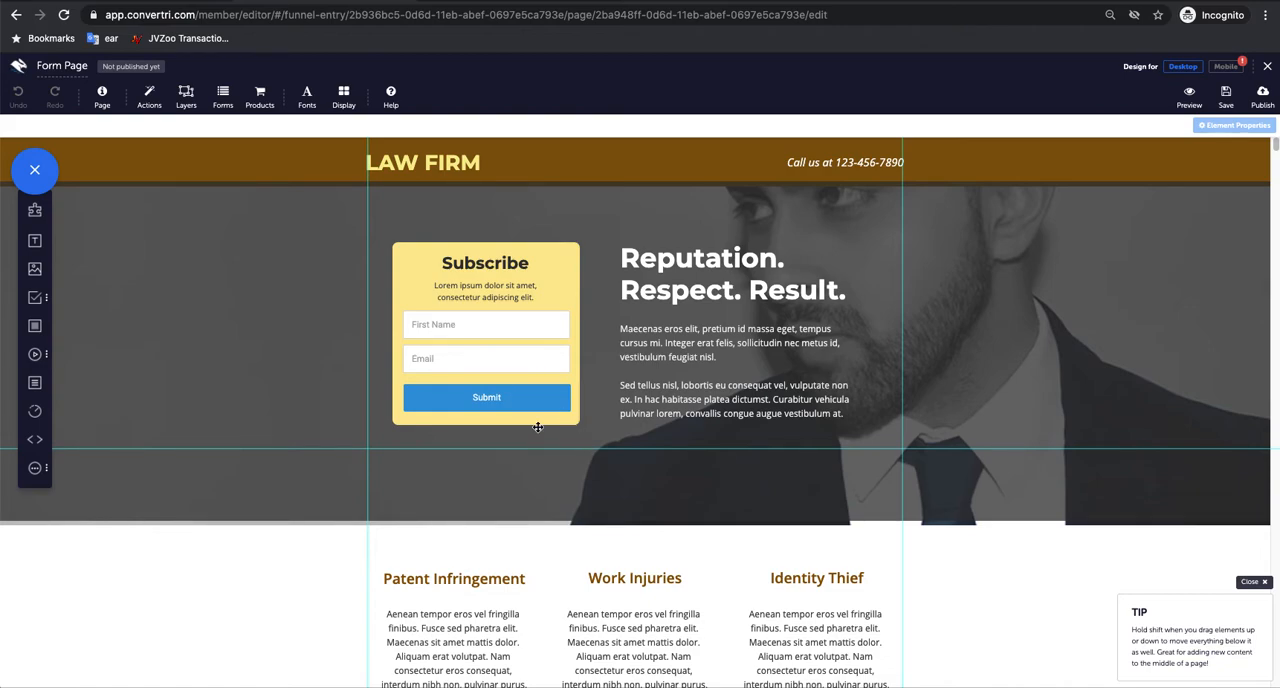
click(482, 357)
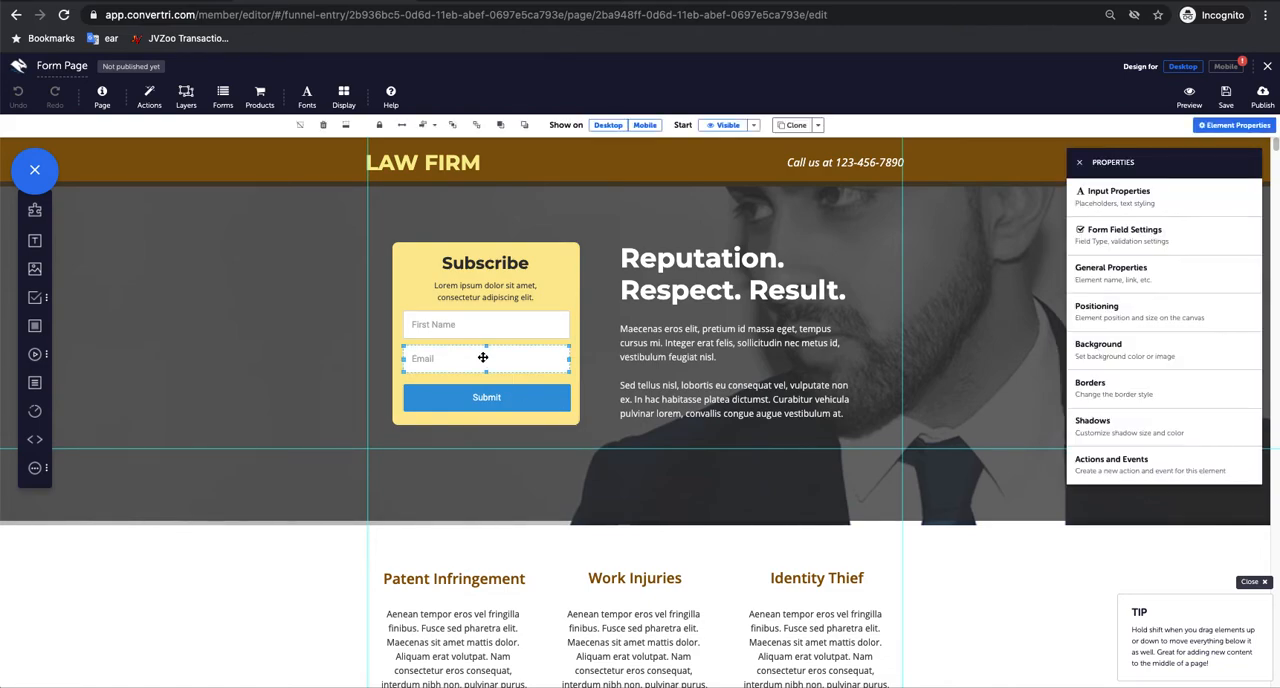
click(490, 398)
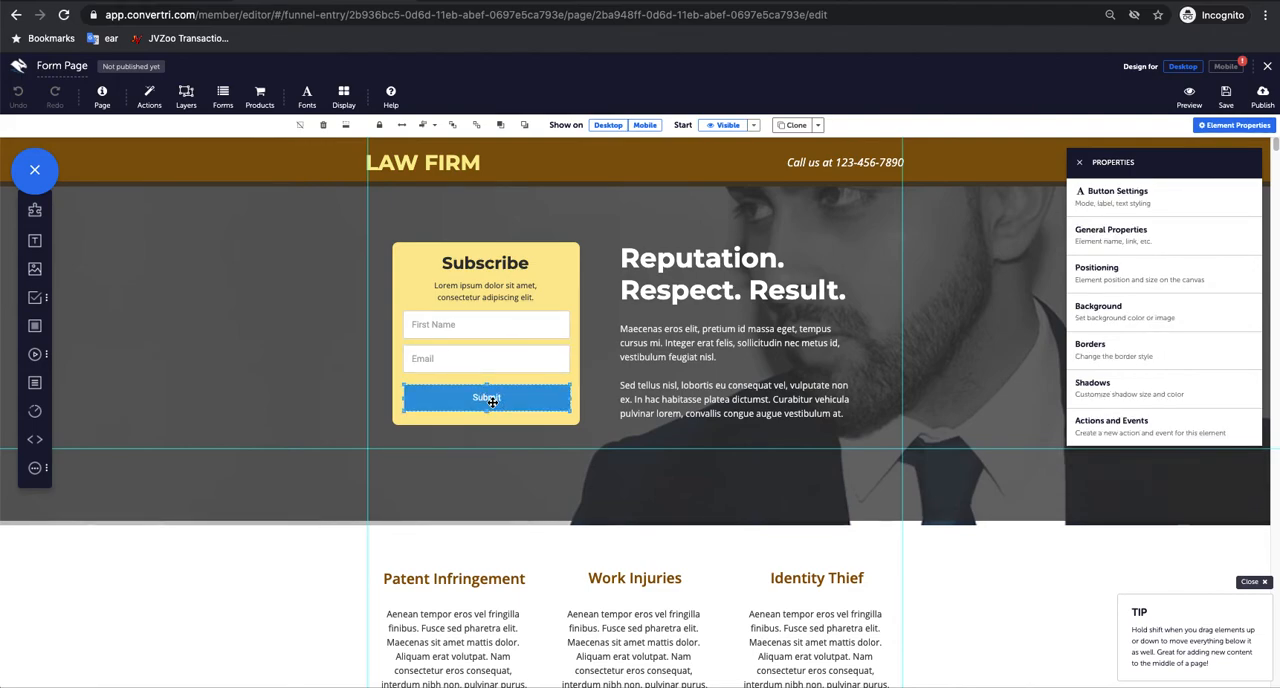
click(36, 300)
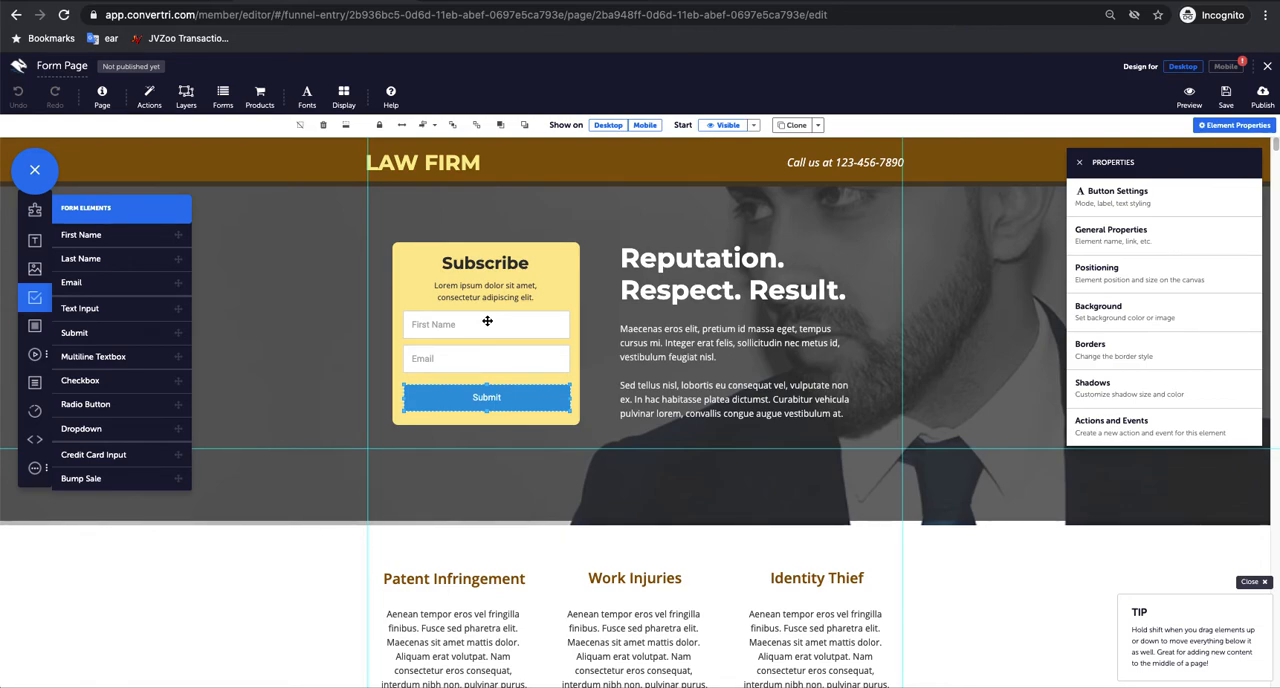
click(574, 331)
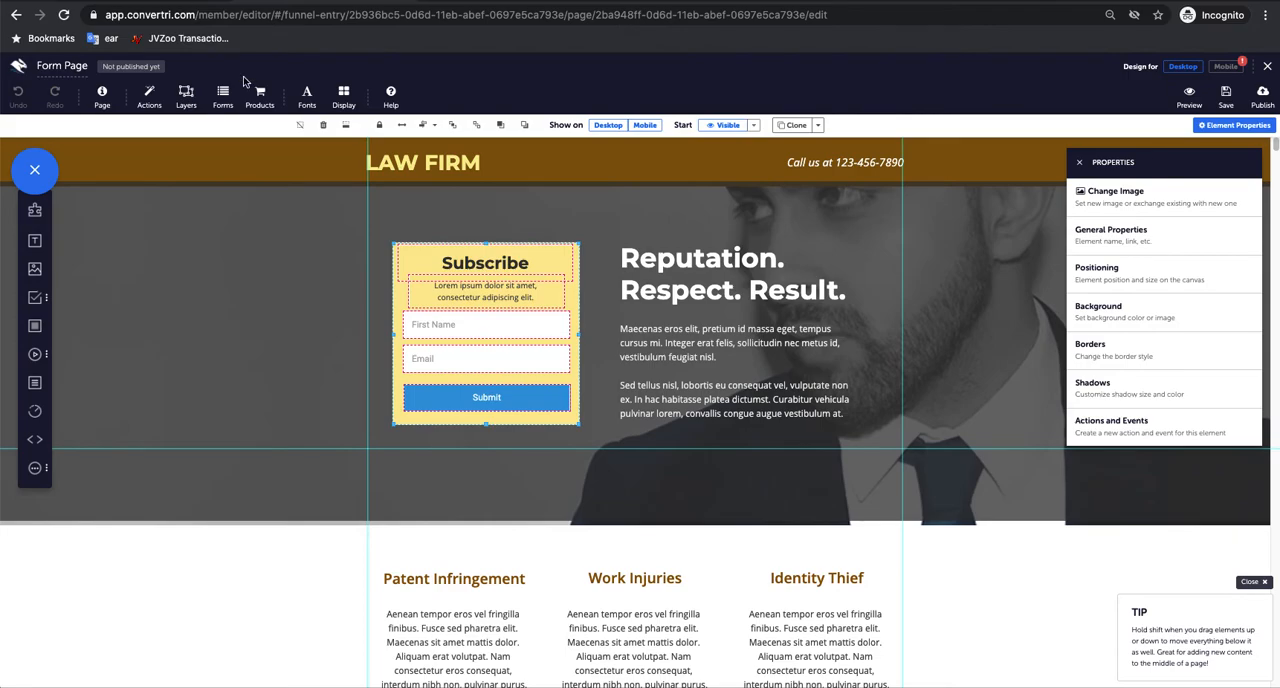
Step: Configure the page's form to use the Sendlane autoresponder with First List as the target list
click(223, 96)
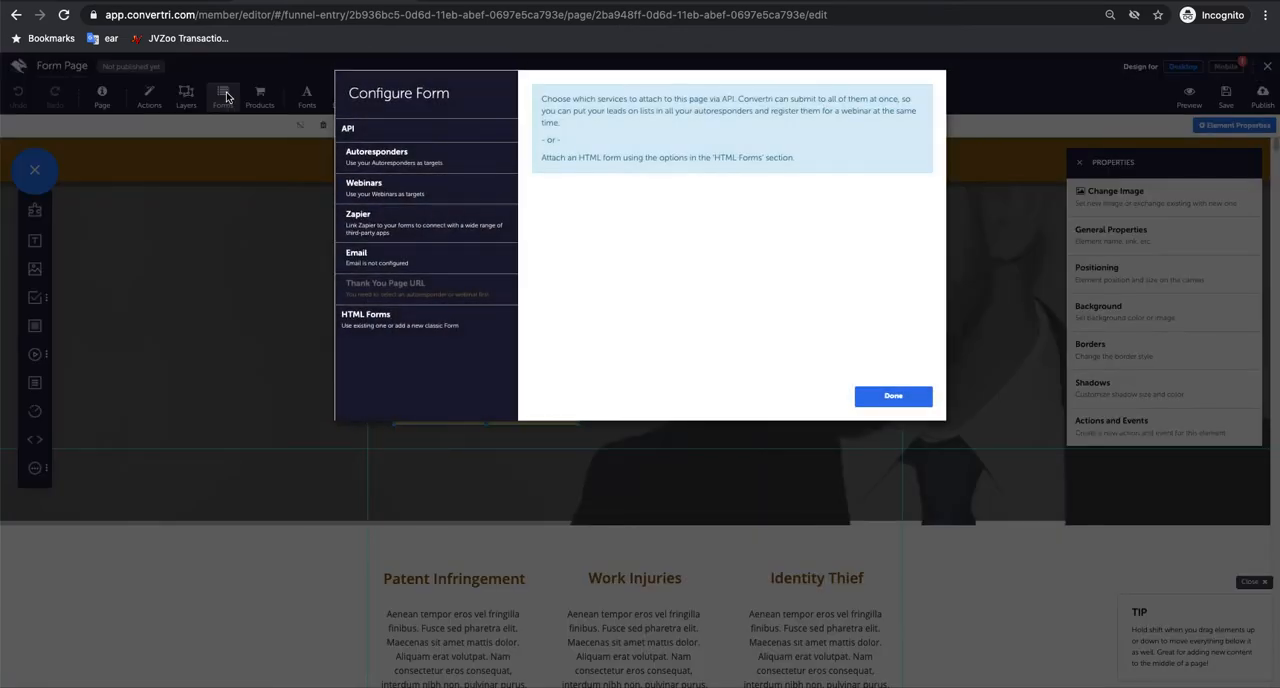
click(458, 159)
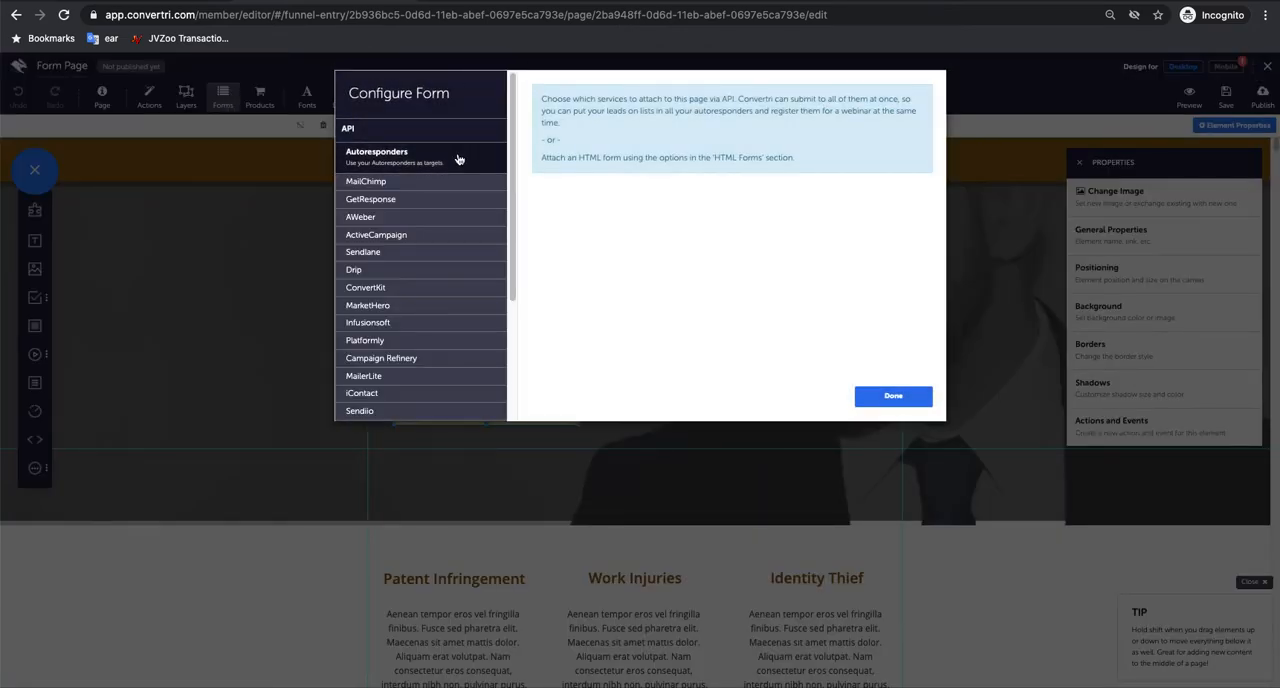
click(432, 251)
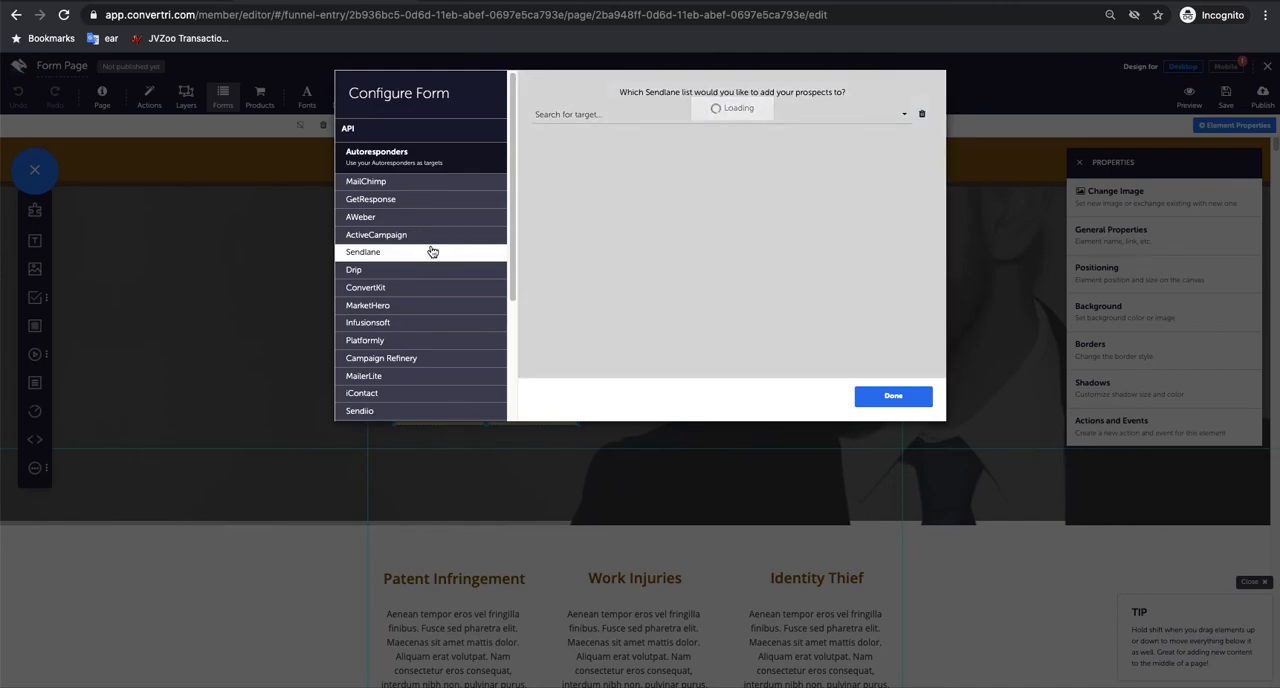
click(702, 110)
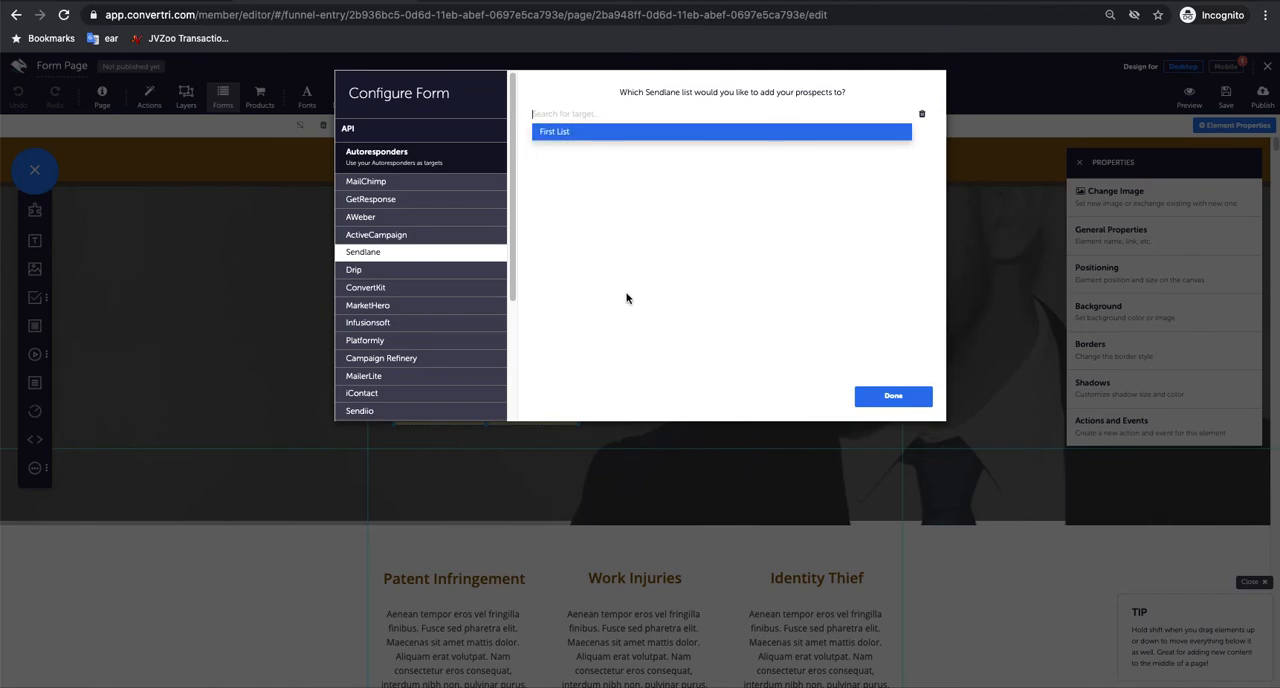
click(558, 138)
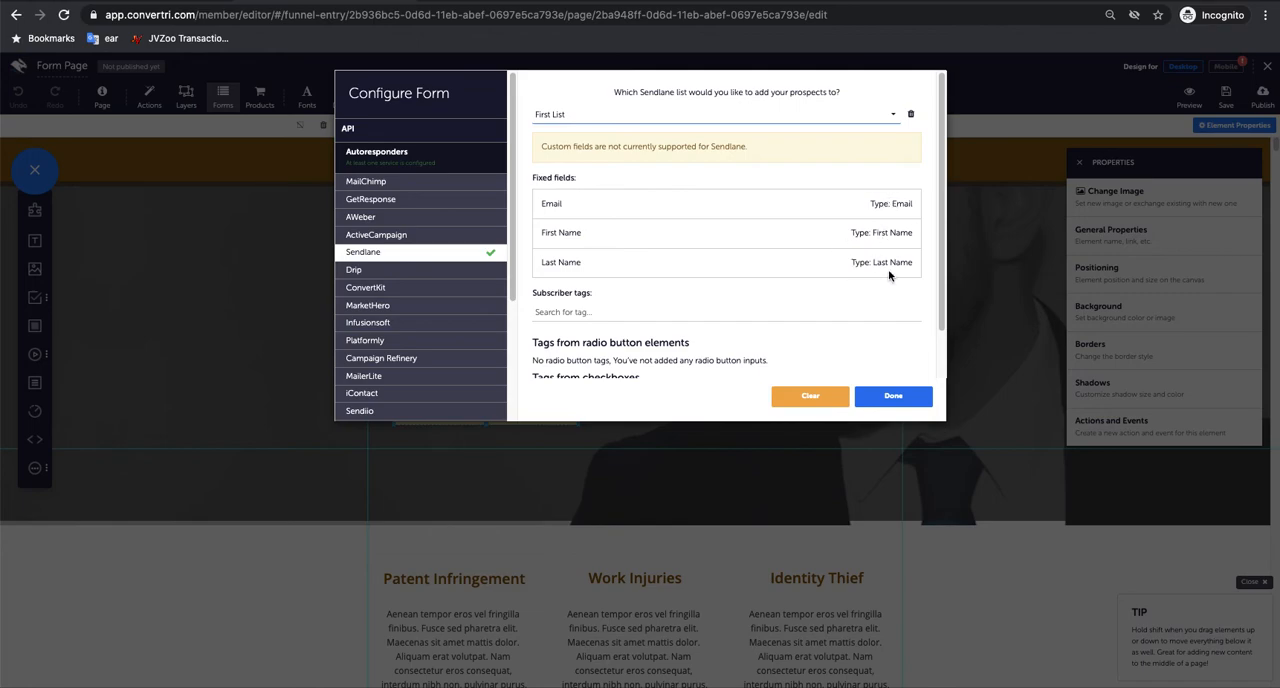
Step: Review the fixed fields and tag options for the Sendlane list, and apply the form configuration
scroll(858, 275, down, 1)
scroll(858, 275, up, 1)
scroll(800, 330, down, 1)
click(900, 397)
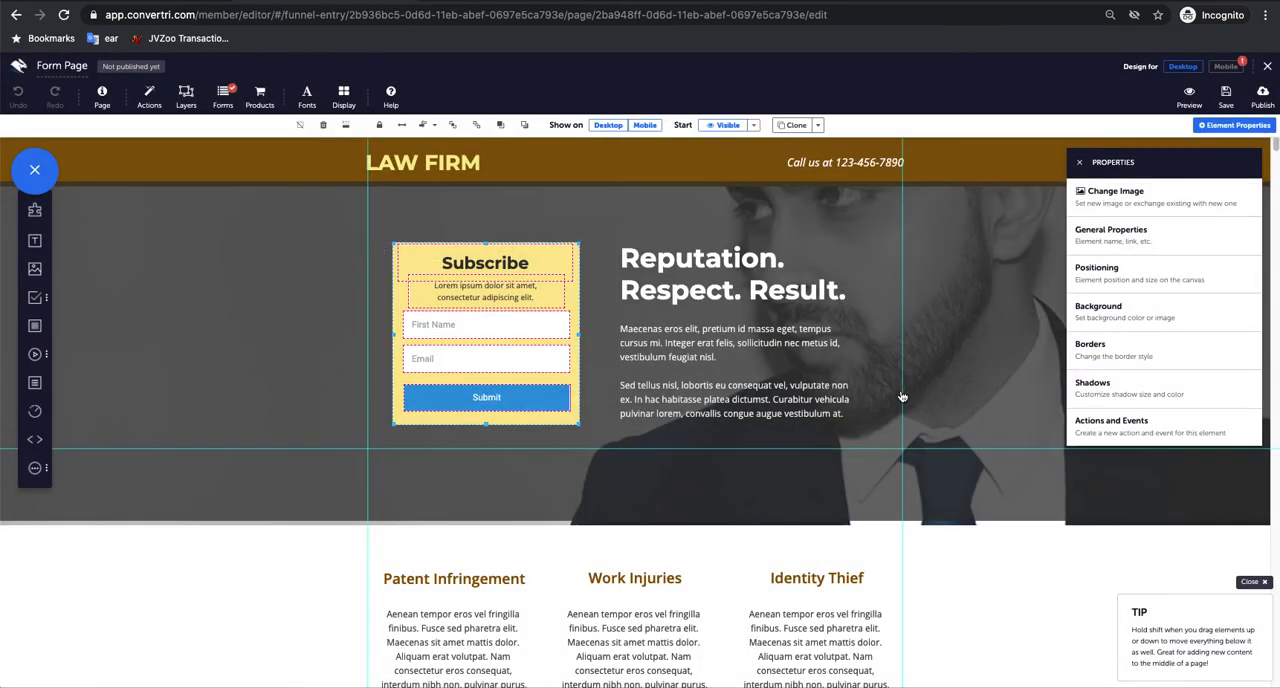
Step: Check the form's Thank You Page URL settings, switch the stay-on-page option on and back off, and close the form configuration
click(221, 104)
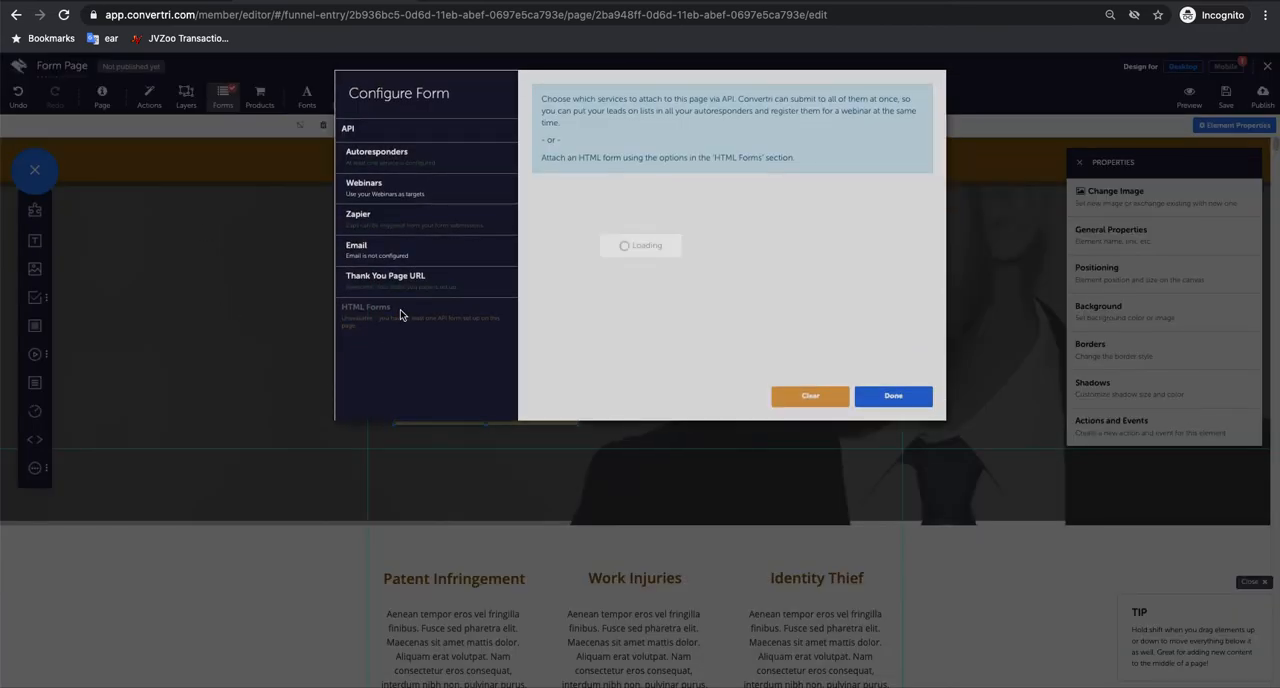
click(417, 286)
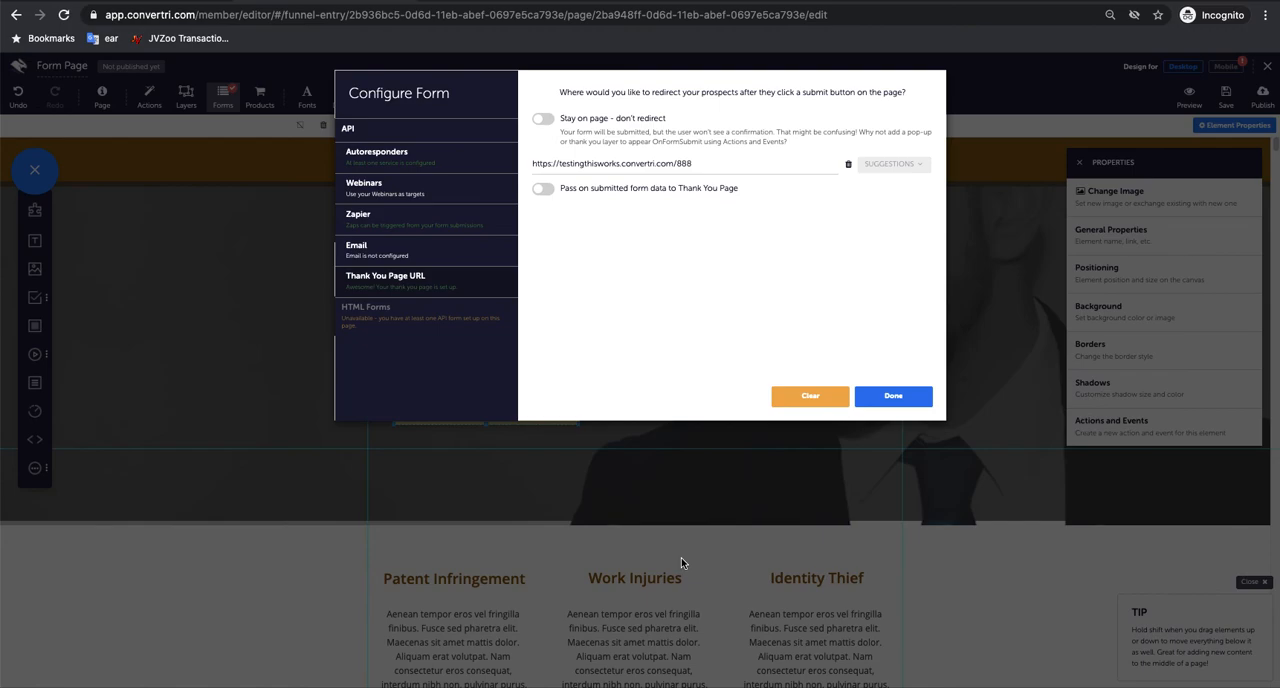
click(543, 119)
click(546, 122)
click(758, 164)
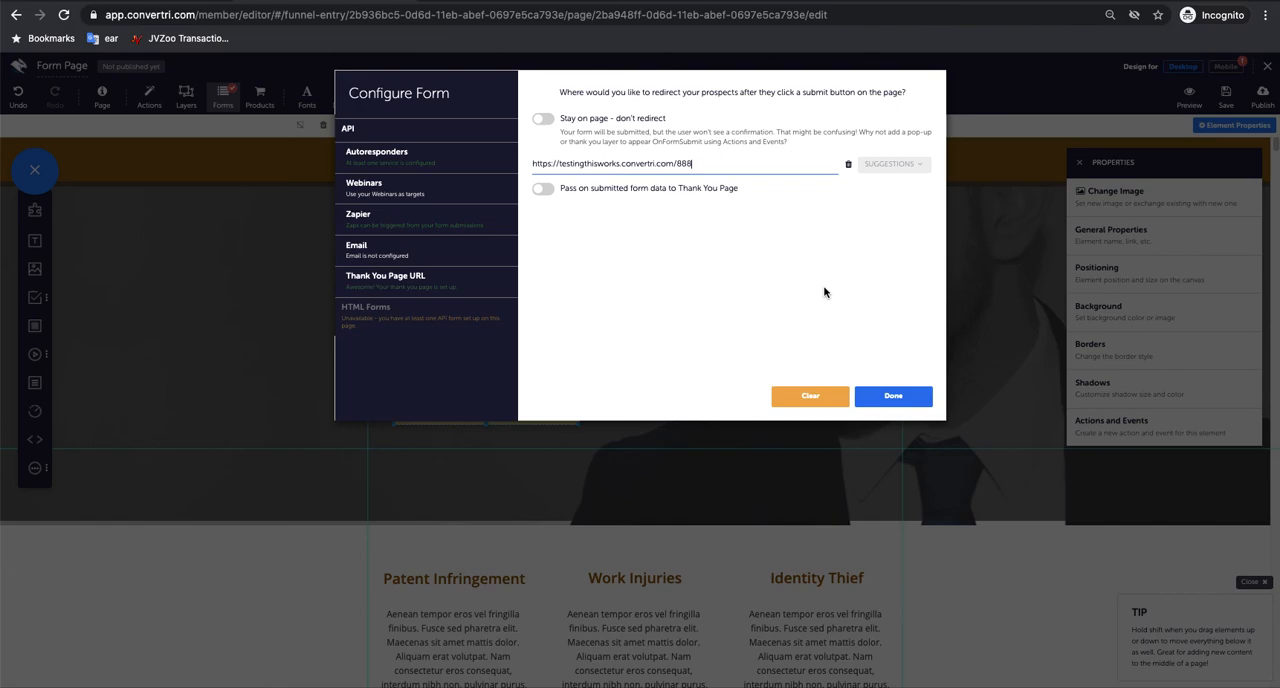
click(906, 397)
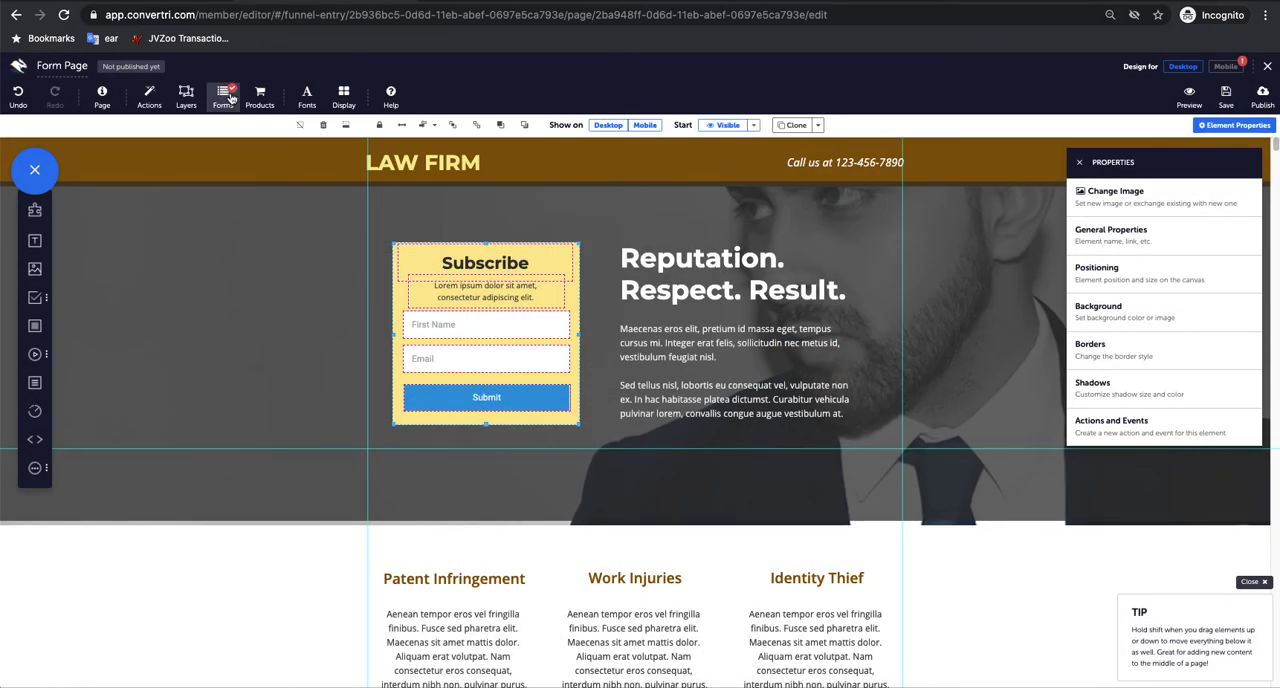
click(317, 558)
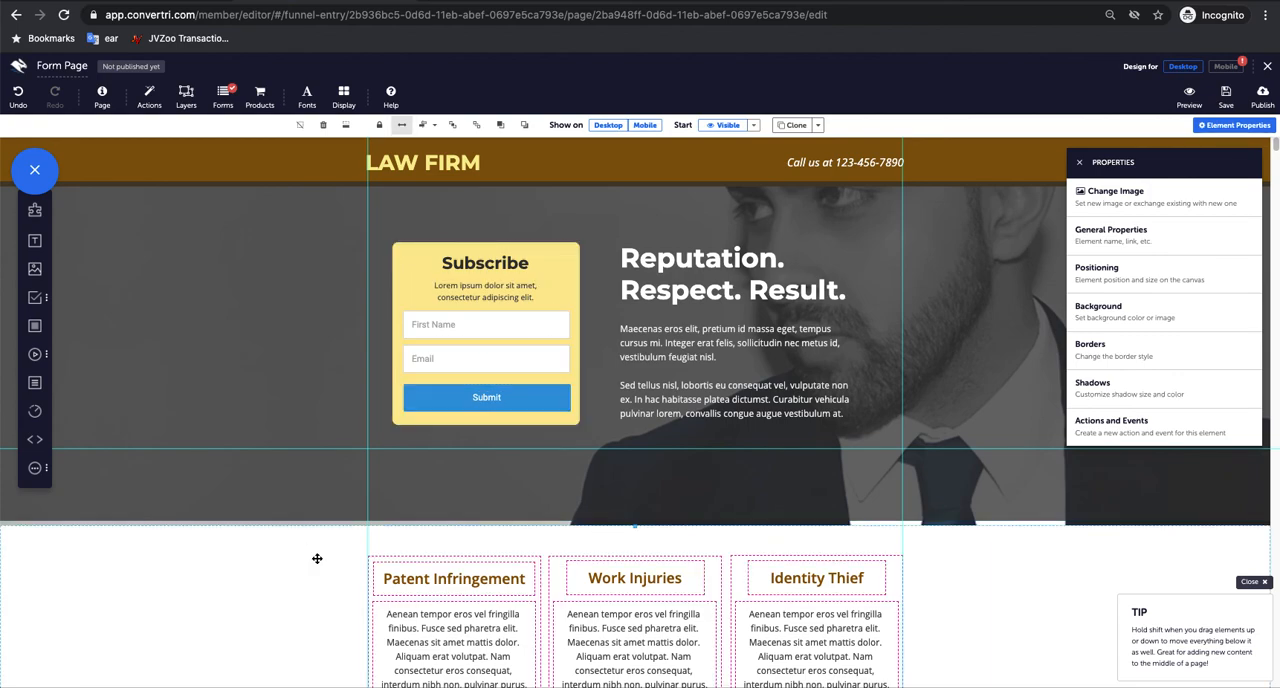